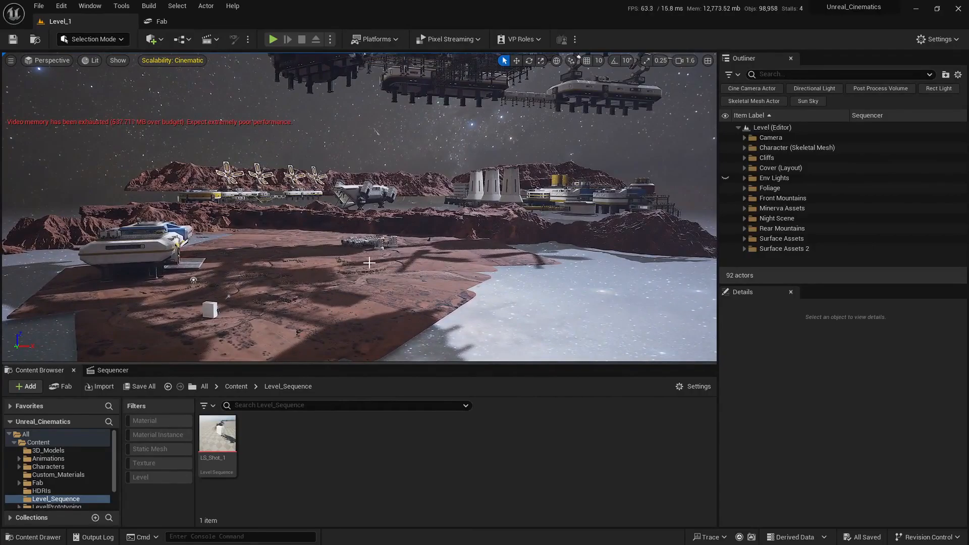
# - Show the camera and perspective viewports side by side and scrub the LS_Shot_1 sequence to frame 9
pyautogui.press('w')
pyautogui.moveTo(386, 236); pyautogui.dragTo(400, 227, button='right')
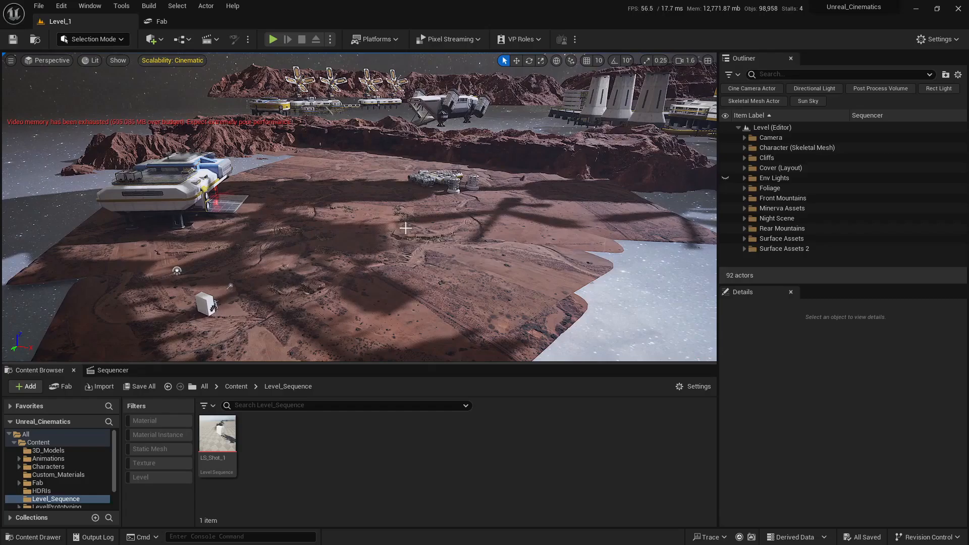
pyautogui.press('w')
pyautogui.moveTo(399, 226); pyautogui.dragTo(409, 204, button='right')
pyautogui.press('w')
pyautogui.press('a')
pyautogui.click(708, 61)
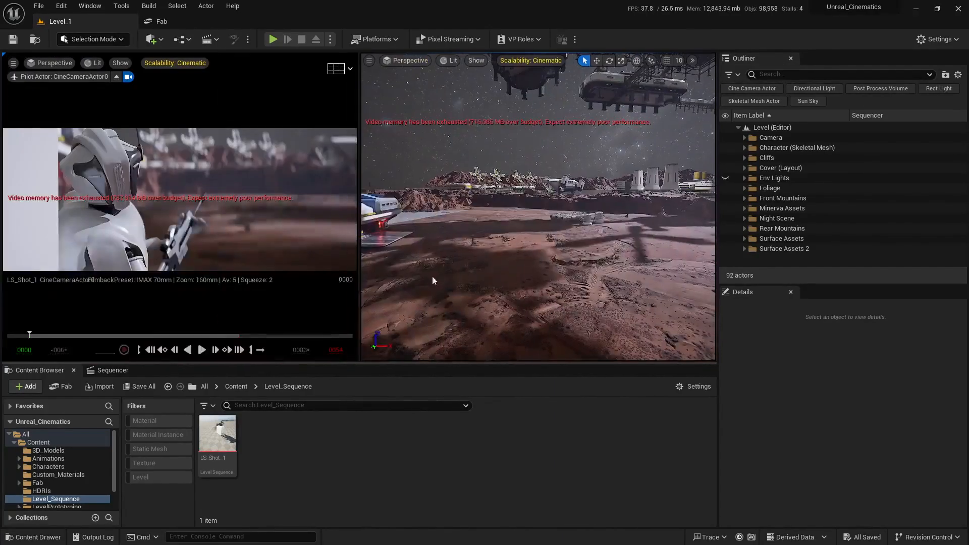
pyautogui.click(120, 371)
pyautogui.moveTo(303, 400)
pyautogui.mouseDown()
pyautogui.moveTo(479, 402)
pyautogui.moveTo(304, 393)
pyautogui.mouseUp()
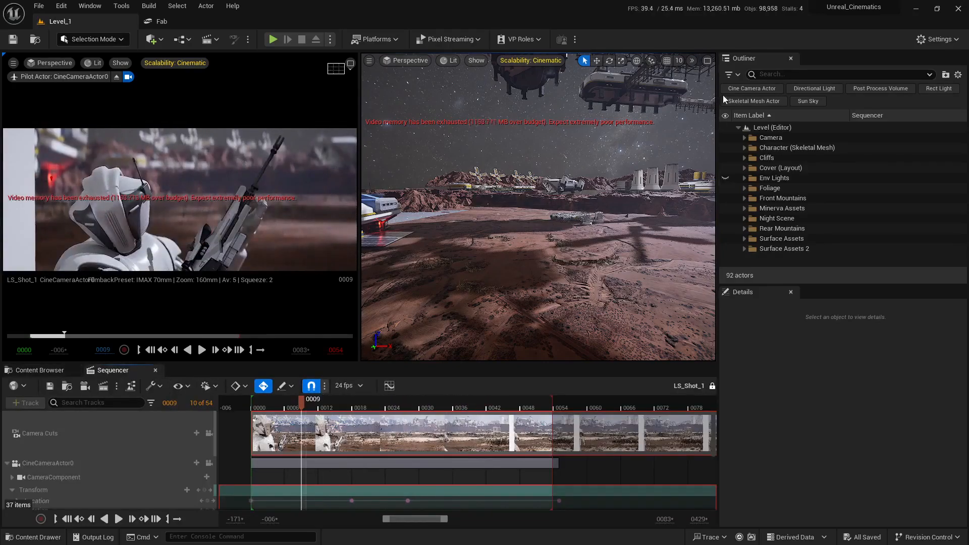
# - Maximize the perspective viewport and examine the planet surface, vehicles and base layout from several viewpoints
pyautogui.click(707, 60)
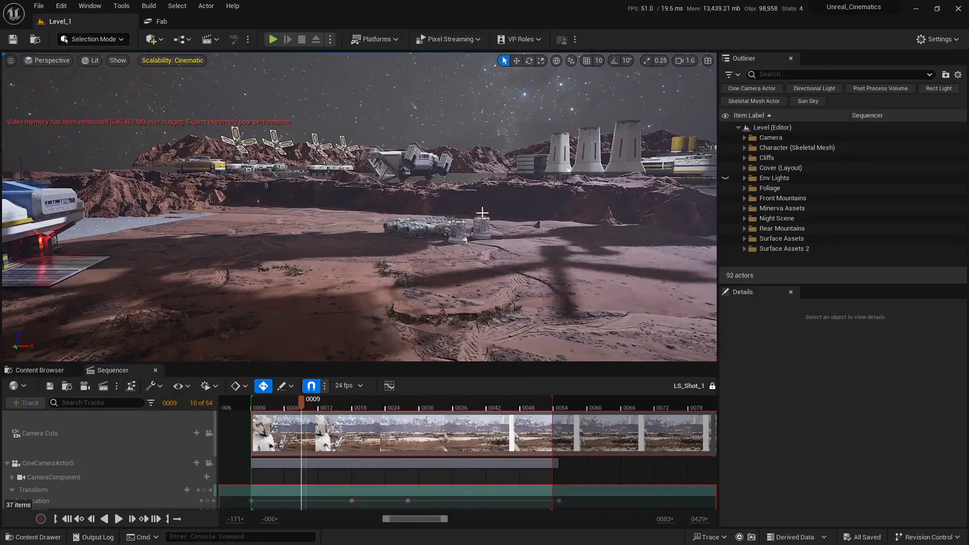
pyautogui.moveTo(360, 207); pyautogui.dragTo(446, 210, button='right')
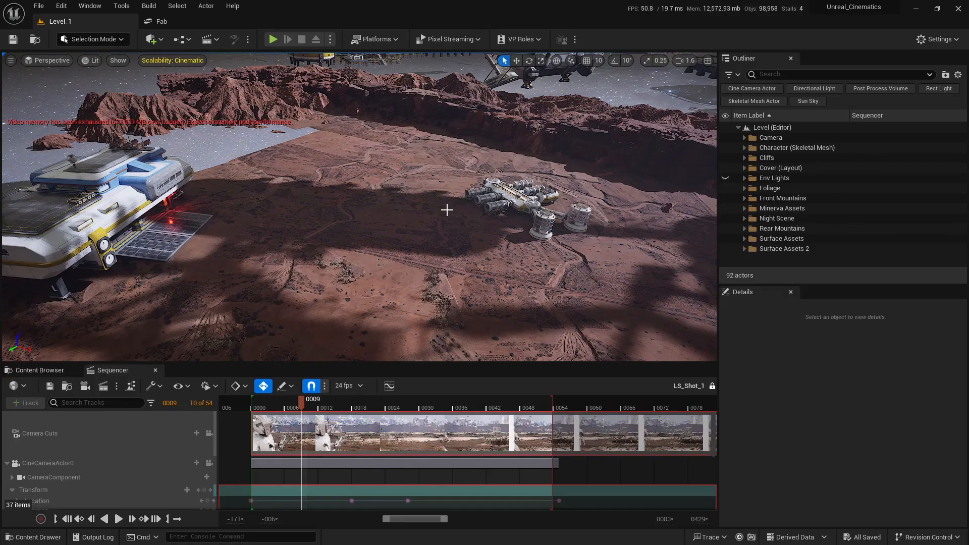
pyautogui.moveTo(405, 216)
pyautogui.mouseDown(button='right')
pyautogui.moveTo(454, 189)
pyautogui.moveTo(404, 216)
pyautogui.mouseUp(button='right')
pyautogui.press('s')
pyautogui.press('w')
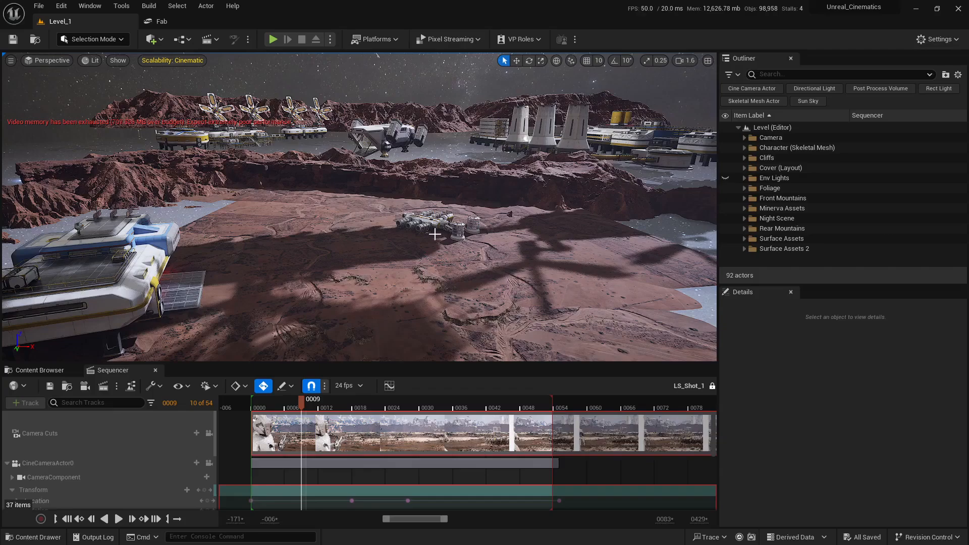
pyautogui.moveTo(437, 233)
pyautogui.mouseDown(button='right')
pyautogui.moveTo(432, 243)
pyautogui.moveTo(438, 233)
pyautogui.mouseUp(button='right')
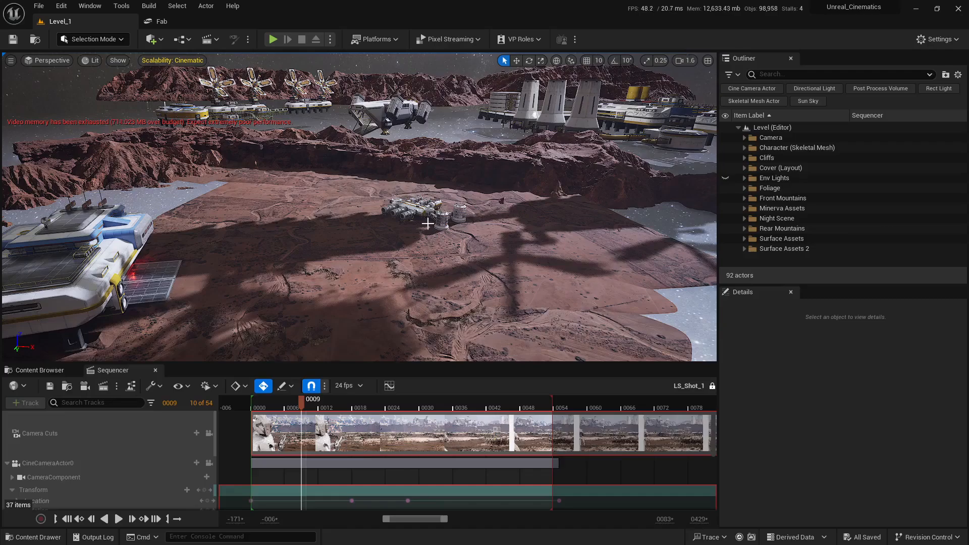
pyautogui.moveTo(435, 208)
pyautogui.mouseDown(button='right')
pyautogui.moveTo(433, 186)
pyautogui.moveTo(409, 187)
pyautogui.moveTo(510, 200)
pyautogui.moveTo(439, 208)
pyautogui.mouseUp(button='right')
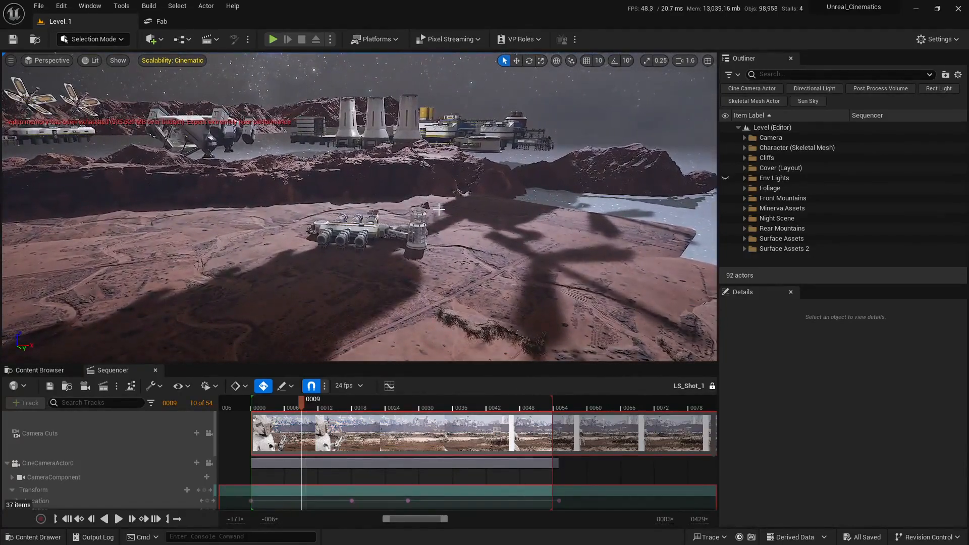
pyautogui.moveTo(472, 240); pyautogui.dragTo(497, 226, button='right')
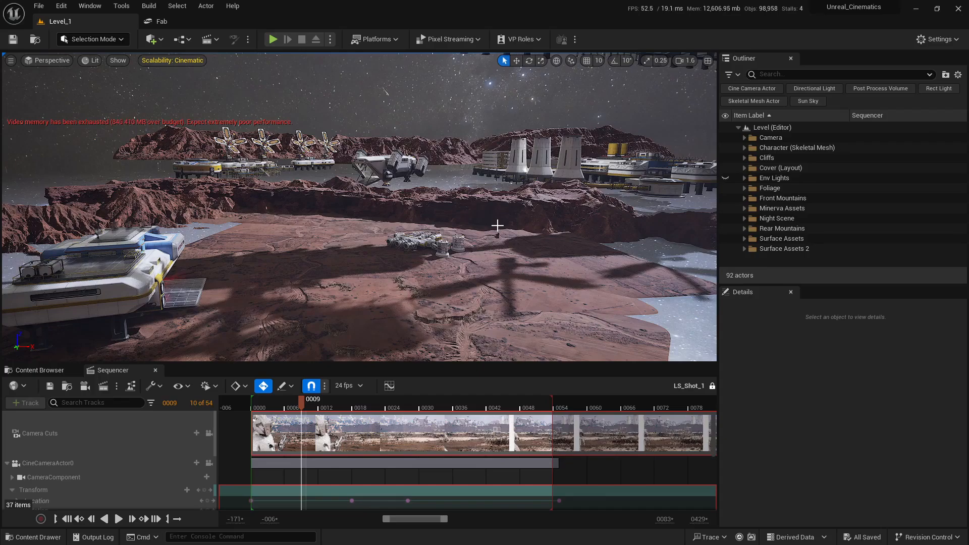
pyautogui.press('w')
pyautogui.moveTo(497, 225); pyautogui.dragTo(513, 226, button='right')
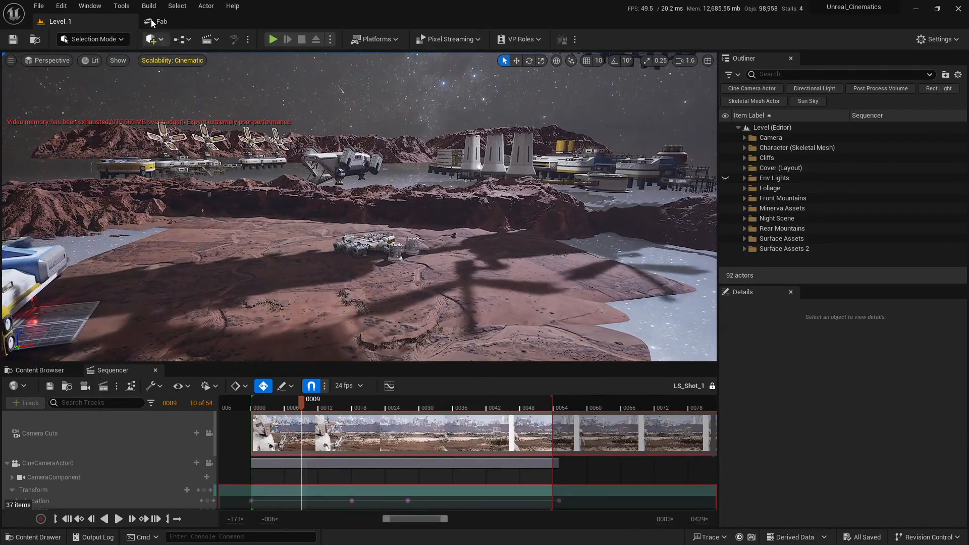
# - Search the project settings for "ray tracing" to review the Lumen, Hardware Ray Tracing and Path Tracing options
pyautogui.click(61, 5)
pyautogui.click(94, 152)
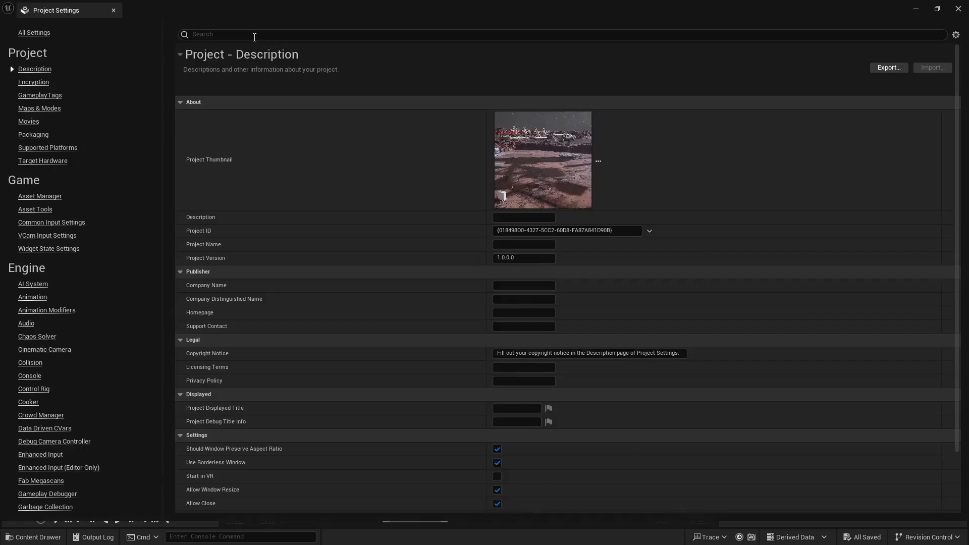
pyautogui.write('ray t')
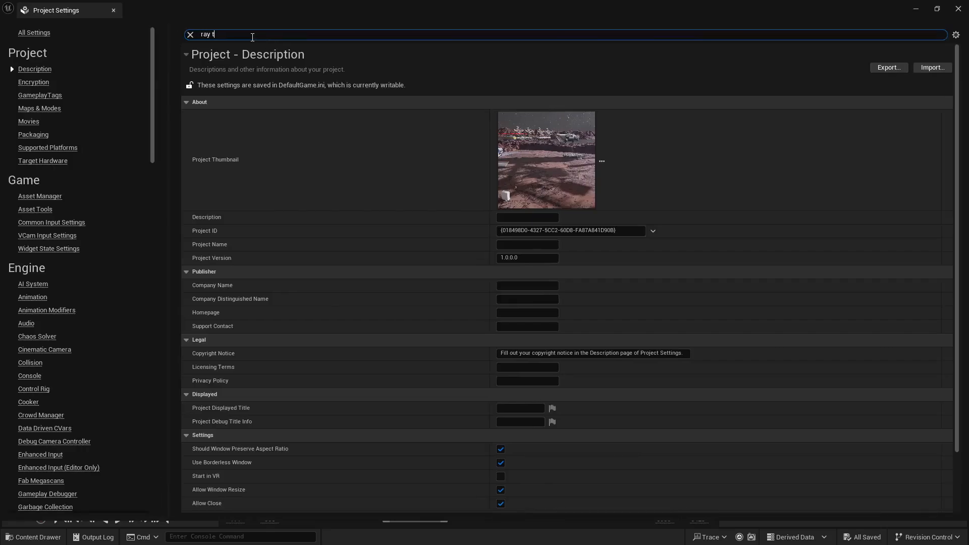
pyautogui.write('racing')
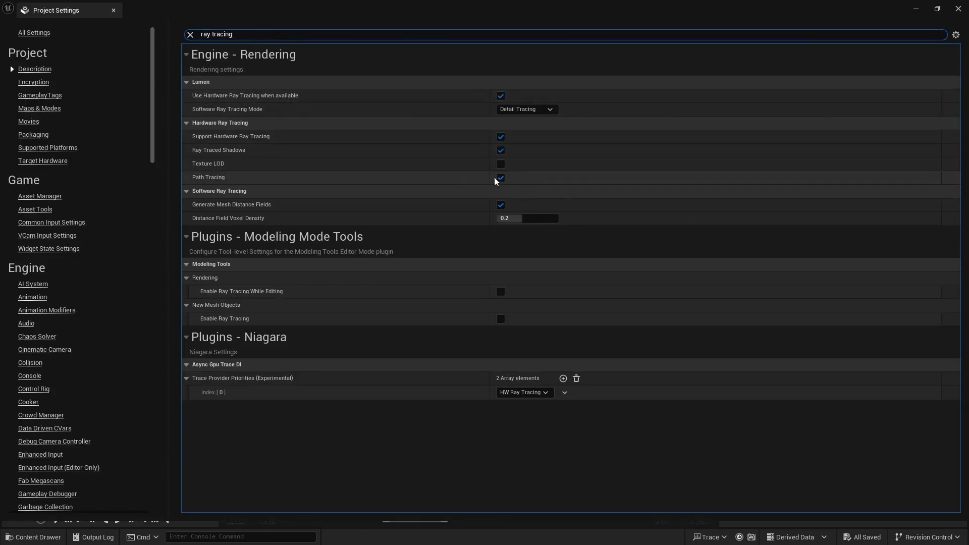
# - Look up "default rhi" in the project settings to check the Windows rendering interface, and close the settings
pyautogui.hotkey('ctrl', 'a')
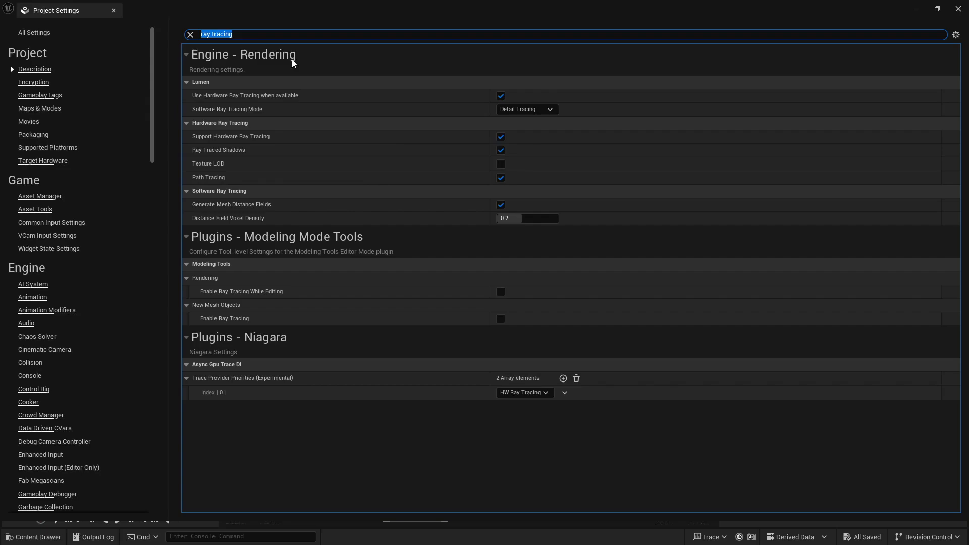
pyautogui.write('def')
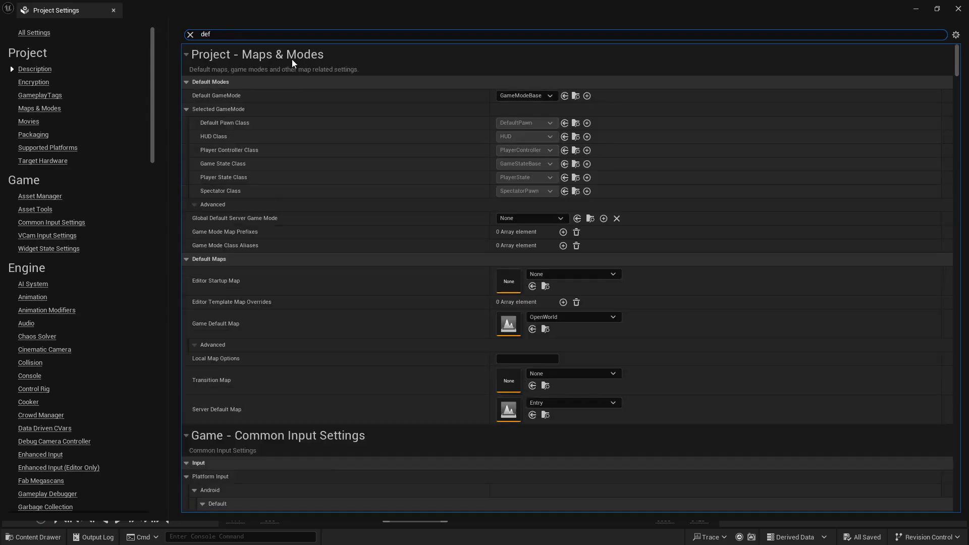
pyautogui.write('ault rhi')
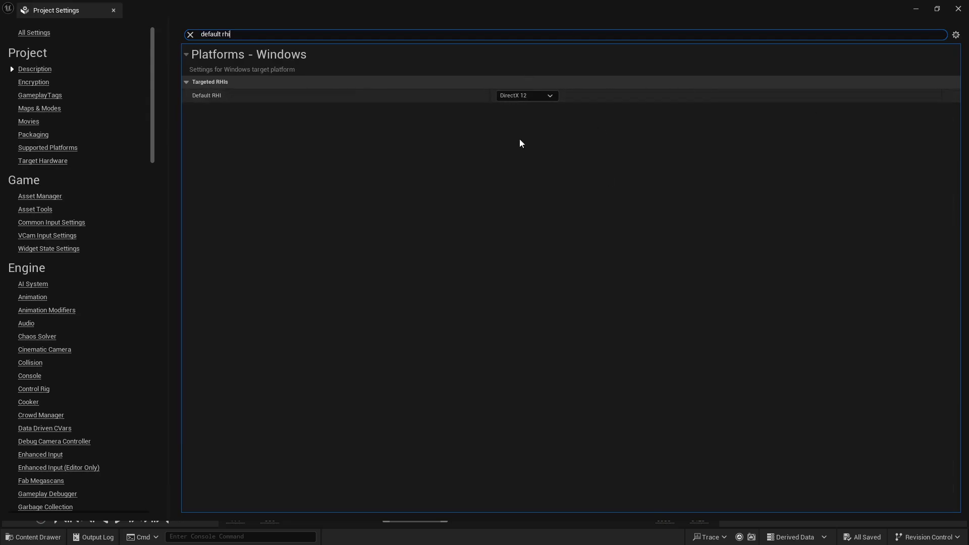
pyautogui.click(113, 10)
# - Switch the perspective viewport's view mode from Lit to Path Tracing
pyautogui.moveTo(475, 283)
pyautogui.mouseDown(button='right')
pyautogui.moveTo(490, 291)
pyautogui.moveTo(470, 290)
pyautogui.mouseUp(button='right')
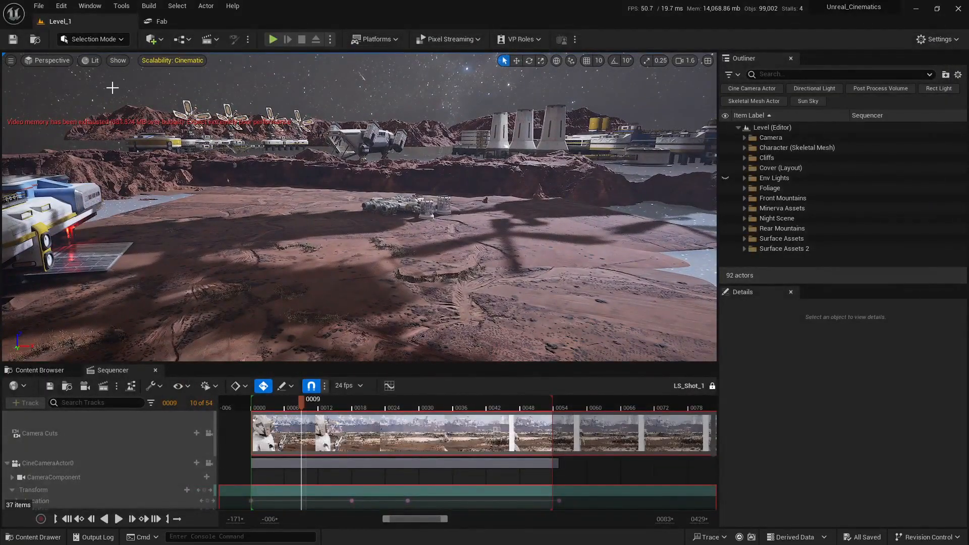
pyautogui.click(94, 62)
pyautogui.moveTo(126, 237)
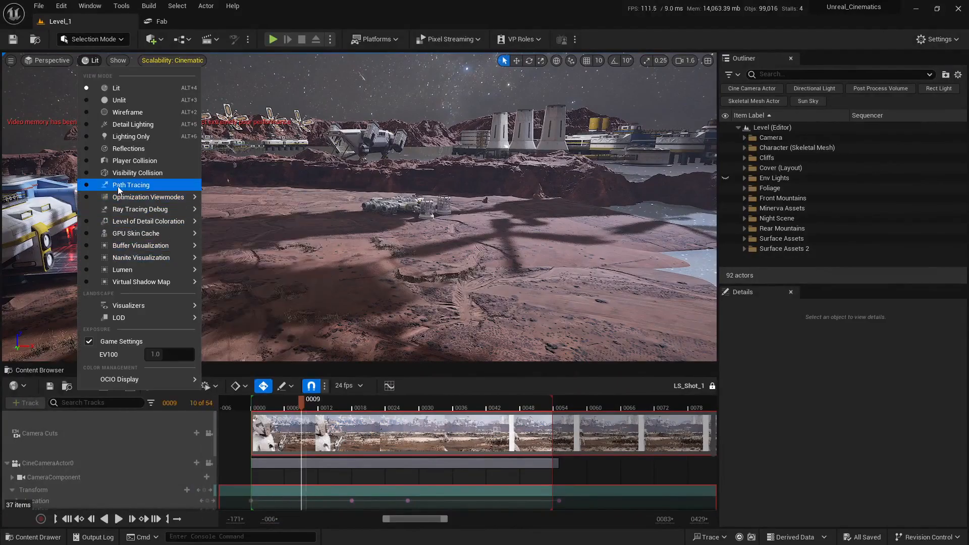
pyautogui.click(139, 190)
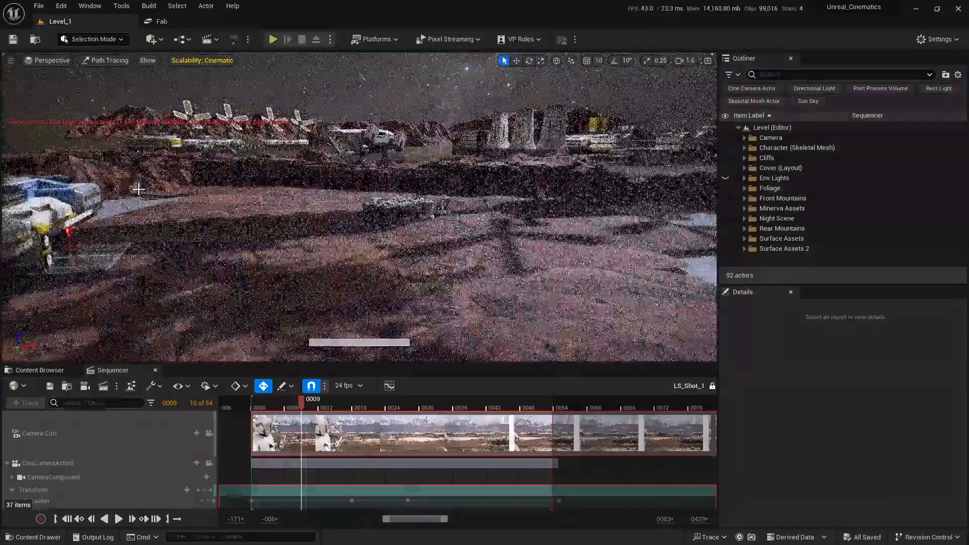
# - Examine how the path-traced terrain, vehicles and shadows render from several viewpoints
pyautogui.moveTo(360, 206)
pyautogui.mouseDown(button='right')
pyautogui.moveTo(391, 184)
pyautogui.moveTo(360, 177)
pyautogui.moveTo(398, 179)
pyautogui.moveTo(359, 162)
pyautogui.mouseUp(button='right')
pyautogui.press('s')
pyautogui.press('a')
pyautogui.moveTo(403, 204); pyautogui.dragTo(406, 203, button='right')
pyautogui.press('d')
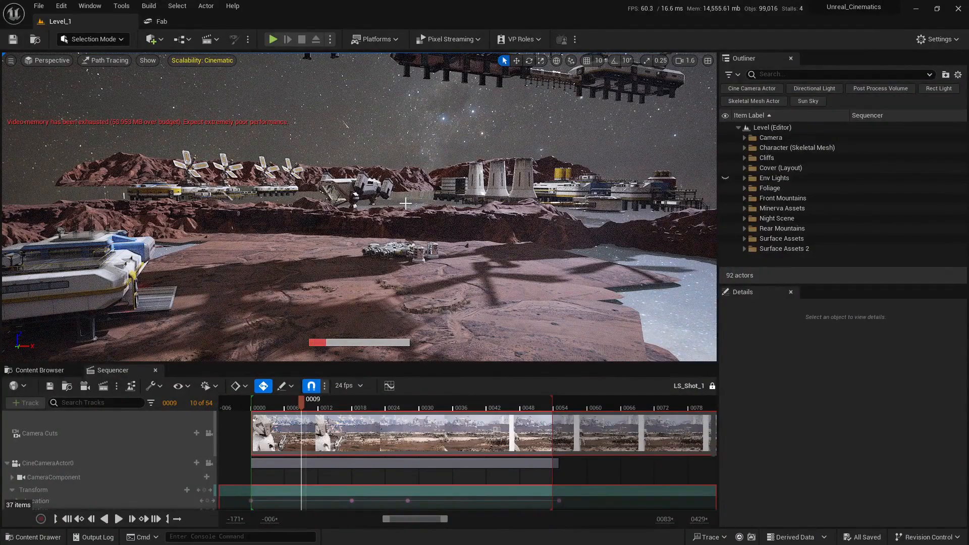
pyautogui.moveTo(405, 203); pyautogui.dragTo(460, 207, button='right')
pyautogui.press('w')
pyautogui.moveTo(286, 345)
pyautogui.mouseDown(button='right')
pyautogui.moveTo(309, 345)
pyautogui.moveTo(267, 343)
pyautogui.moveTo(264, 331)
pyautogui.moveTo(283, 329)
pyautogui.moveTo(270, 331)
pyautogui.mouseUp(button='right')
pyautogui.press('s')
pyautogui.press('w')
pyautogui.press('s')
pyautogui.moveTo(372, 318); pyautogui.dragTo(376, 320, button='right')
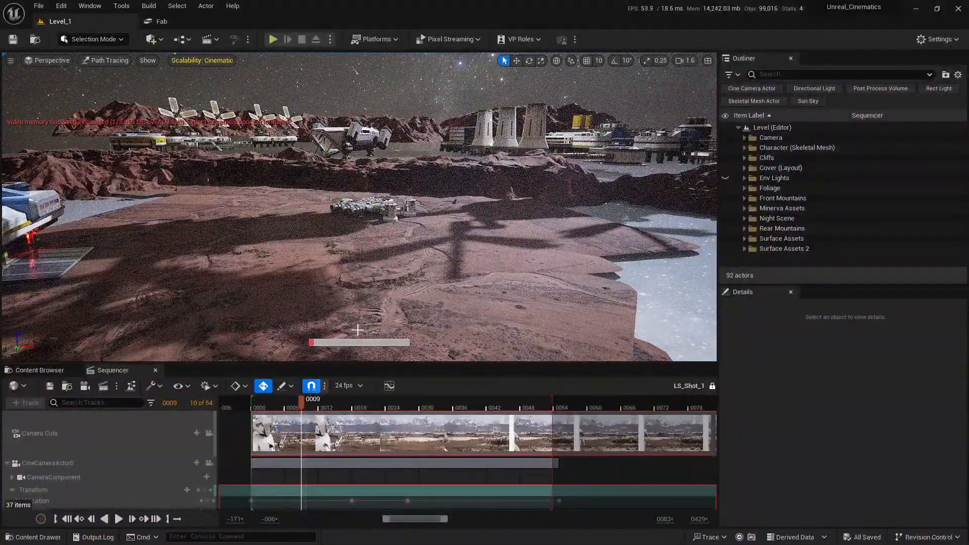
pyautogui.press('w')
pyautogui.moveTo(219, 291); pyautogui.dragTo(233, 291, button='right')
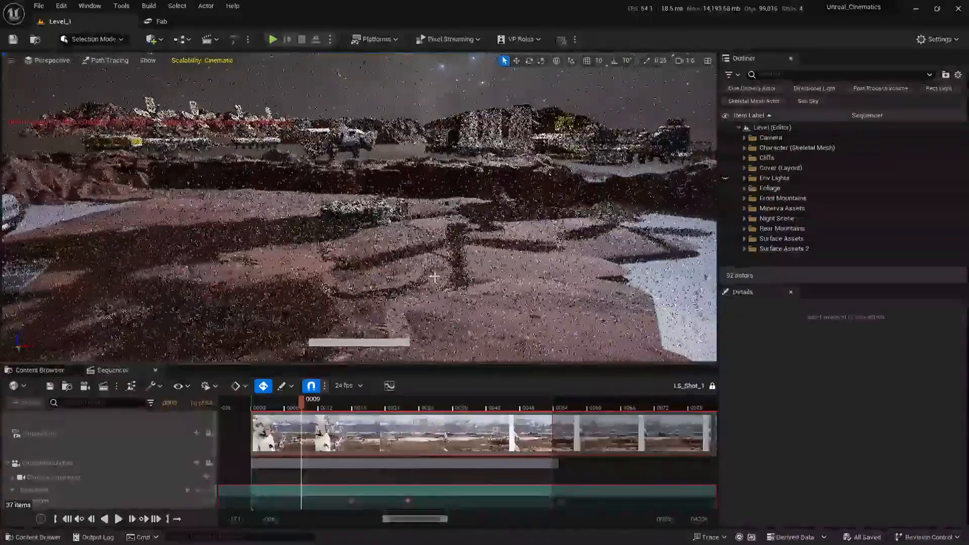
pyautogui.press('d')
pyautogui.moveTo(275, 191); pyautogui.dragTo(272, 190, button='right')
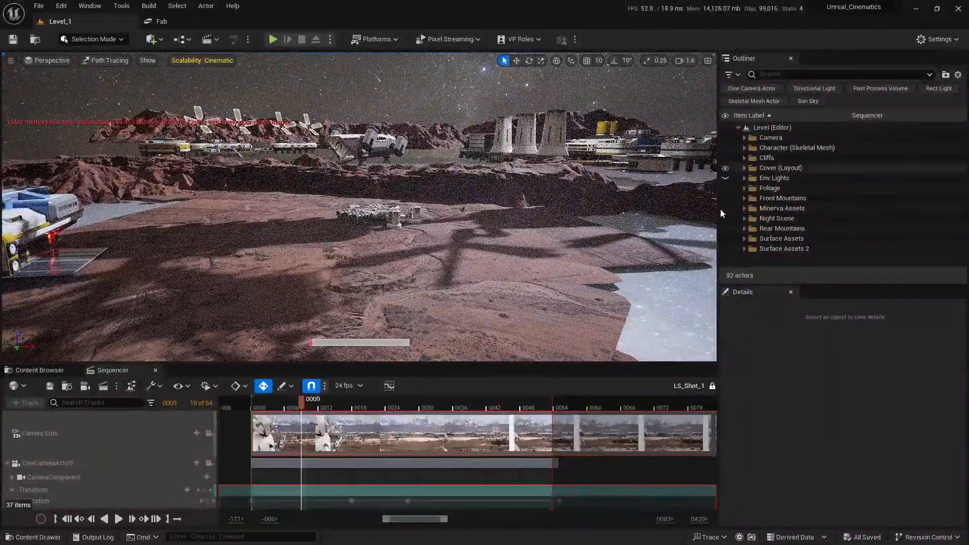
# - Return the perspective viewport to Lit mode and restore the two-viewport layout with the camera view
pyautogui.click(94, 60)
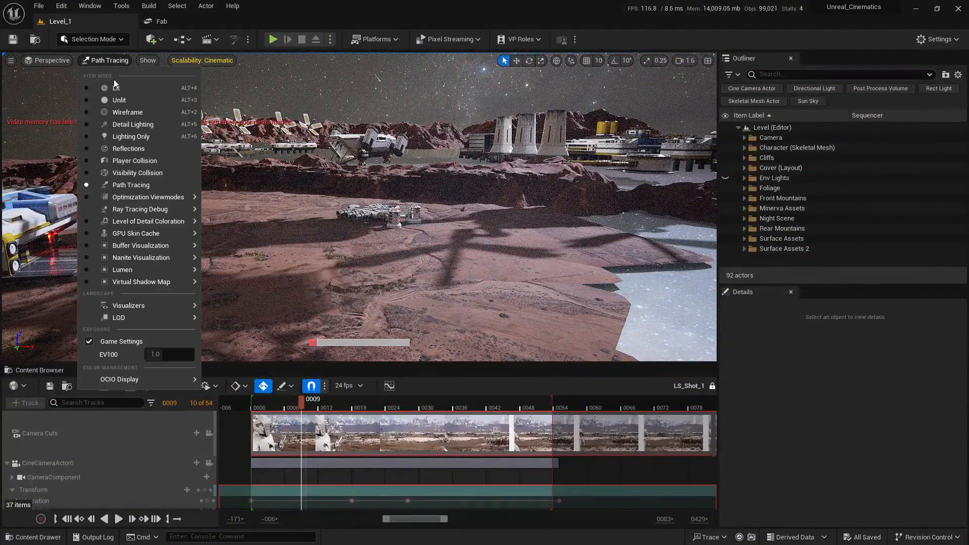
pyautogui.click(111, 89)
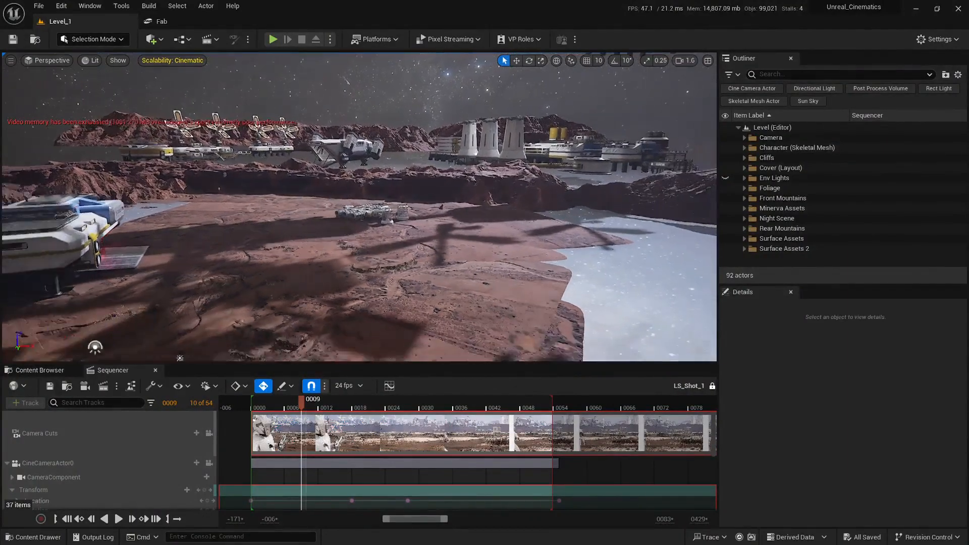
pyautogui.click(707, 60)
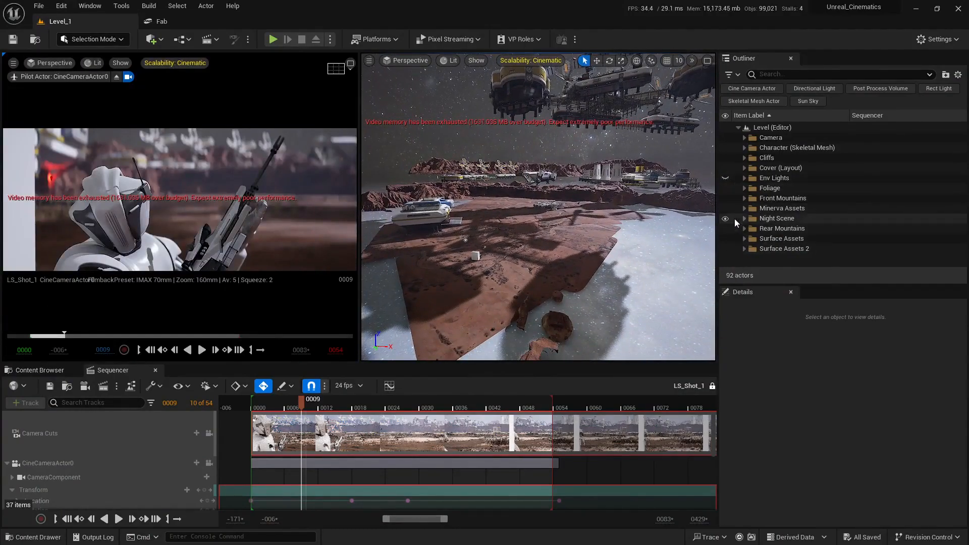
# - Hide the Night Scene folder, show the Env Lights folder, and select CineCameraActor0 in the Camera folder
pyautogui.click(725, 218)
pyautogui.click(725, 178)
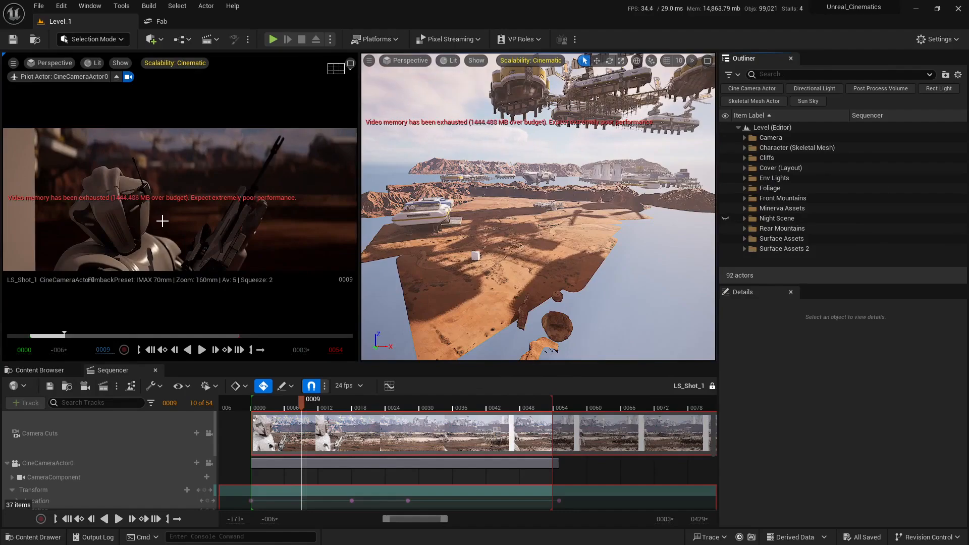
pyautogui.click(745, 137)
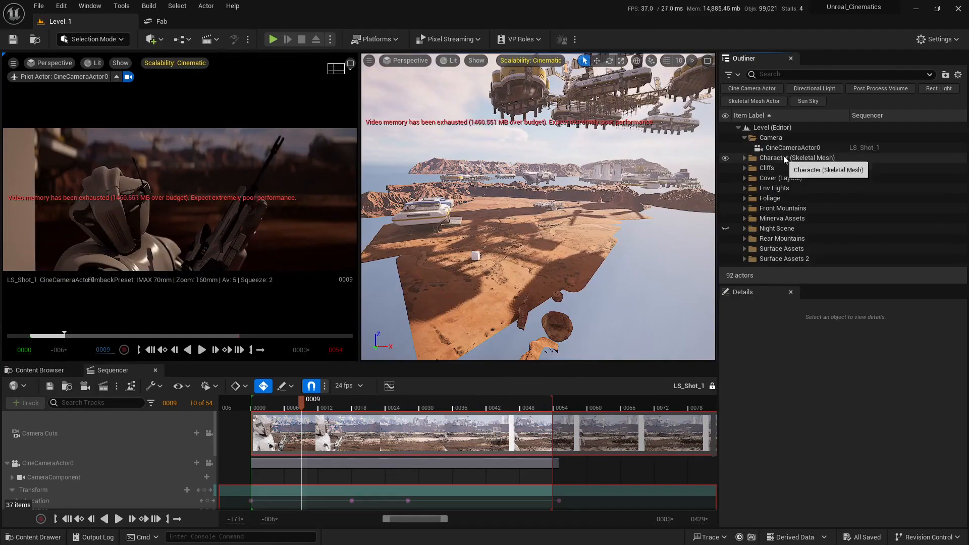
pyautogui.click(787, 147)
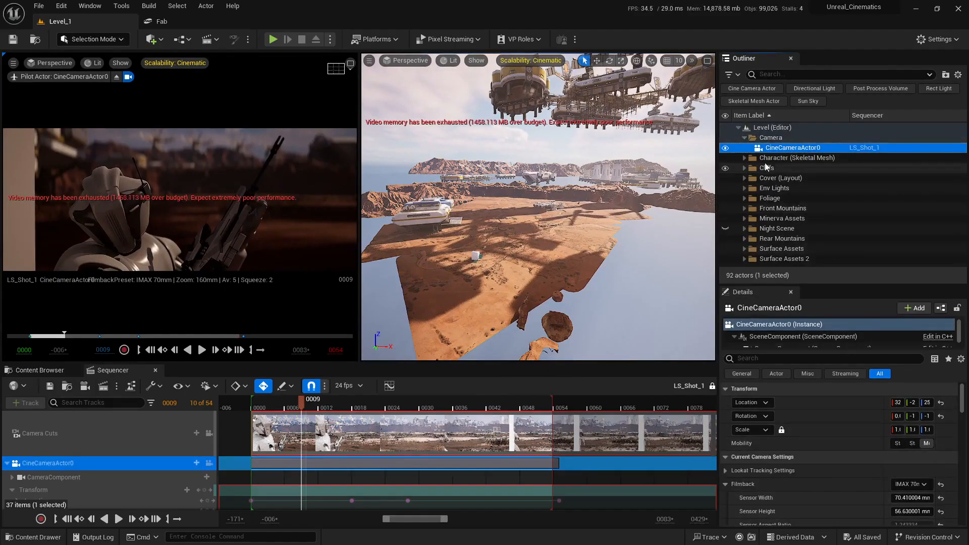
pyautogui.click(745, 137)
# - Show the Night Scene folder and hide the Env Lights folder
pyautogui.click(725, 218)
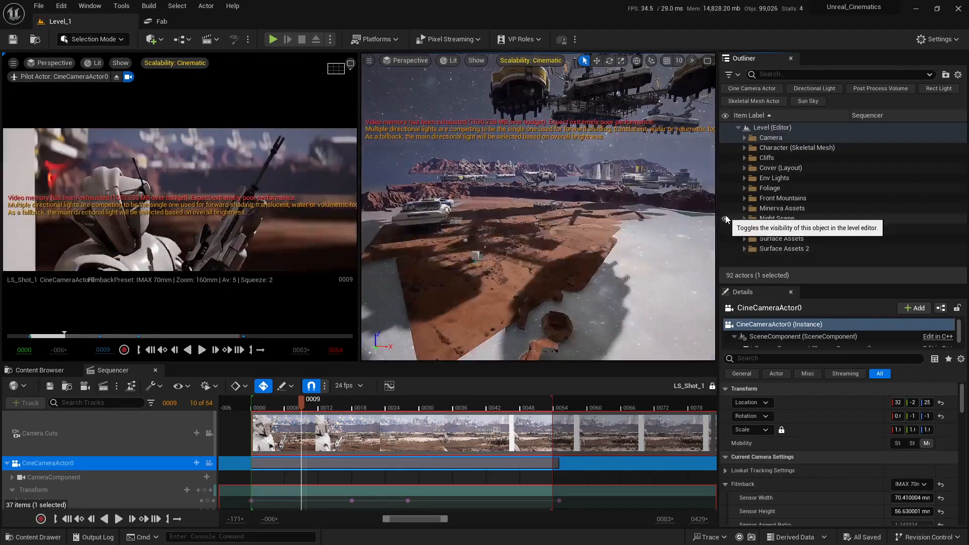
pyautogui.click(725, 178)
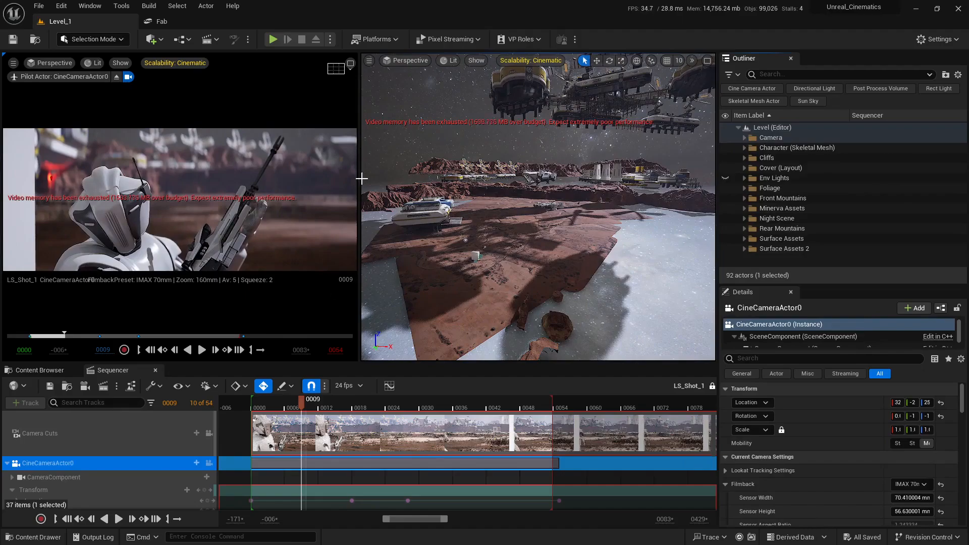
pyautogui.moveTo(592, 208); pyautogui.dragTo(570, 228, button='right')
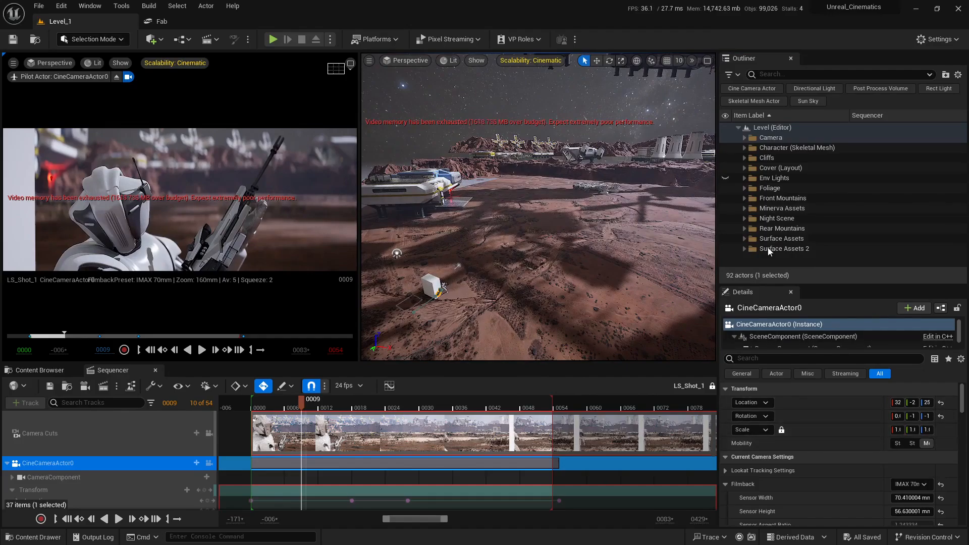
# - Duplicate the PostProcessVolume inside the Night Scene folder
pyautogui.click(744, 220)
pyautogui.scroll(-2, 787, 227)
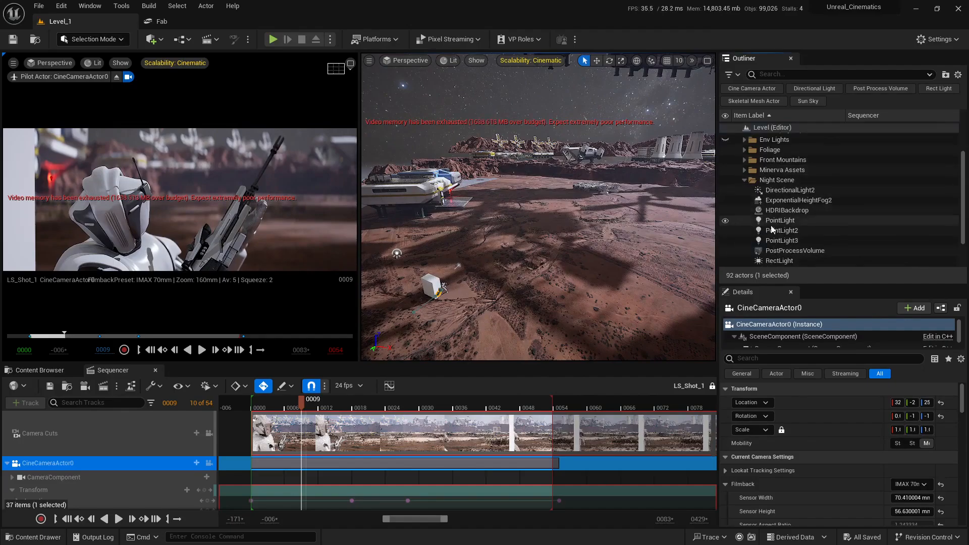
pyautogui.click(790, 250)
pyautogui.hotkey('ctrl', 'd')
# - Move the original PostProcessVolume from the Night Scene folder into the Env Lights folder
pyautogui.scroll(-1, 793, 241)
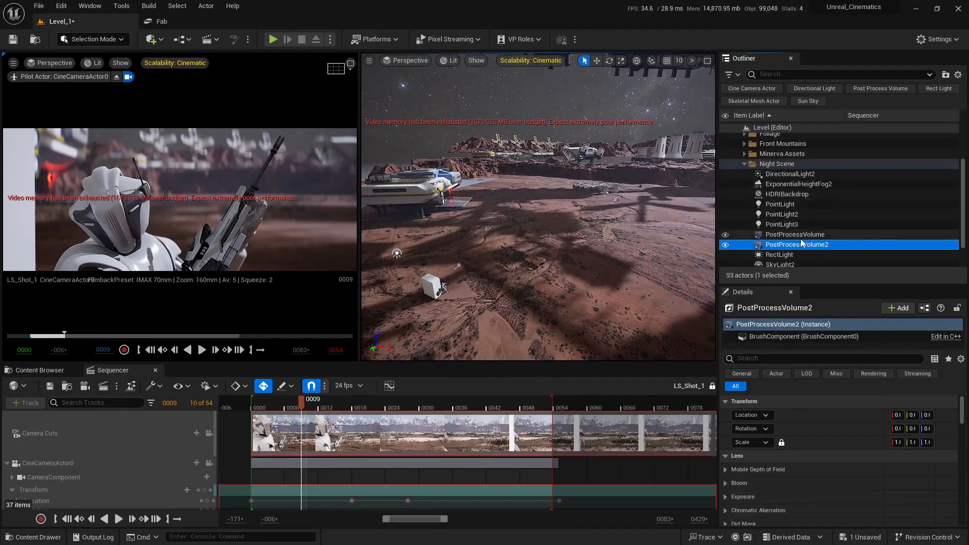
pyautogui.click(805, 236)
pyautogui.scroll(1, 796, 235)
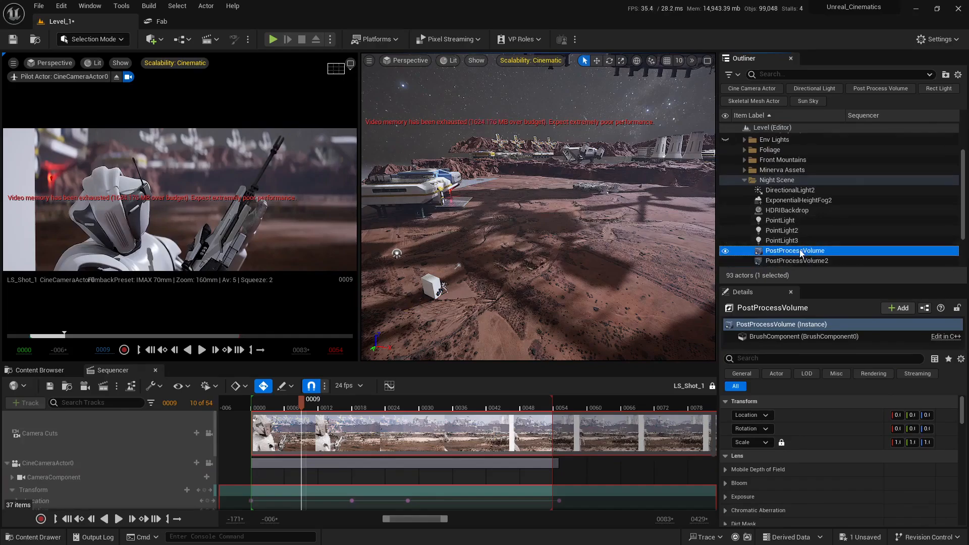
pyautogui.moveTo(795, 250); pyautogui.dragTo(791, 158)
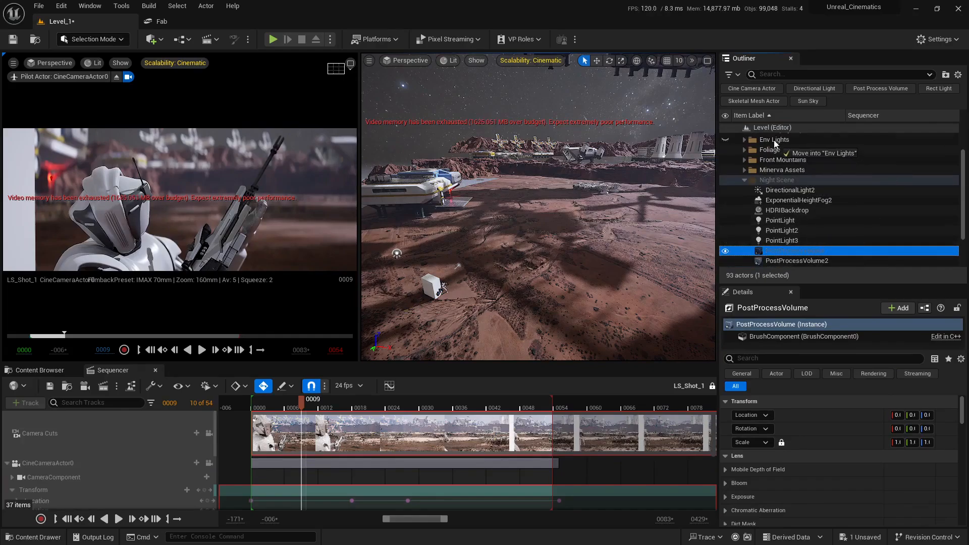
pyautogui.moveTo(774, 140); pyautogui.dragTo(773, 140)
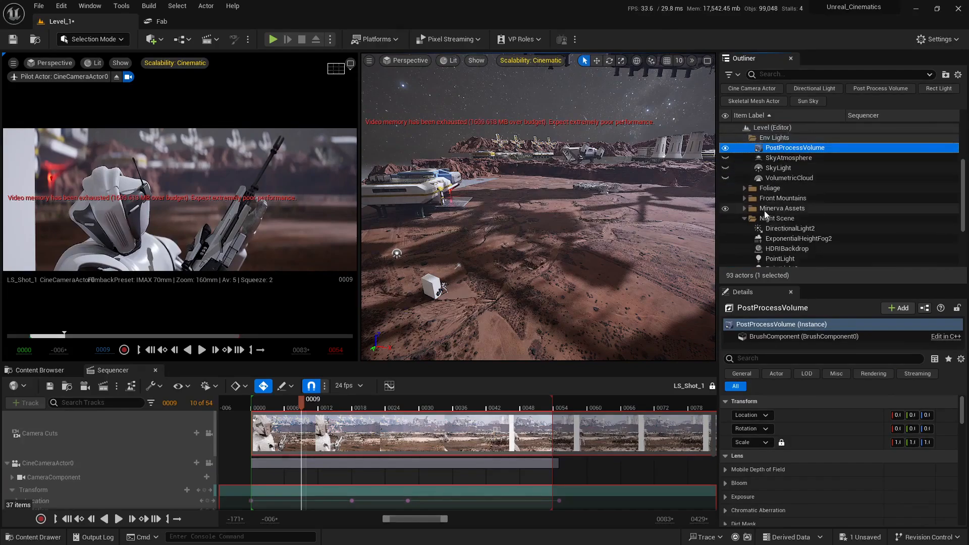
# - Set the exposure compensation of the Env Lights PostProcessVolume to 1.0, and hide and collapse the Env Lights folder
pyautogui.click(767, 359)
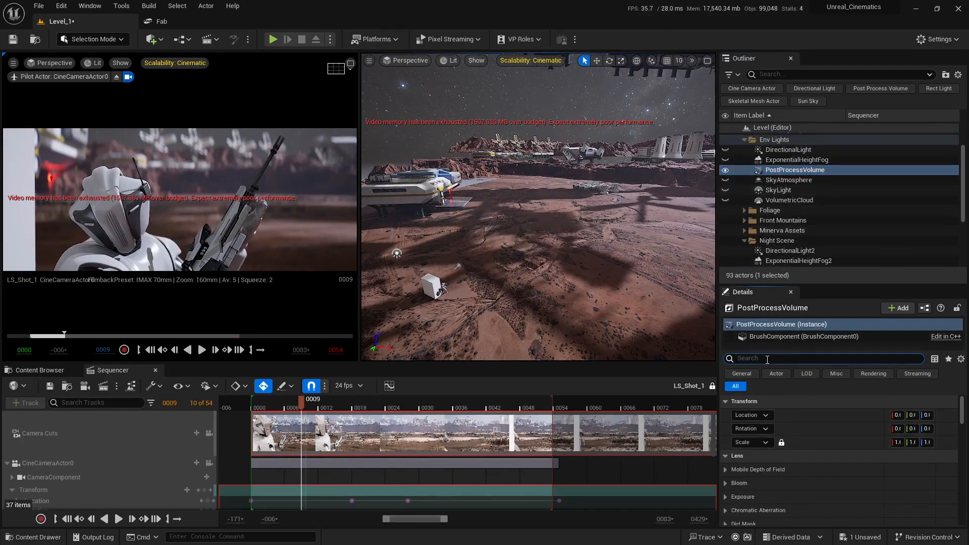
pyautogui.write('exposure')
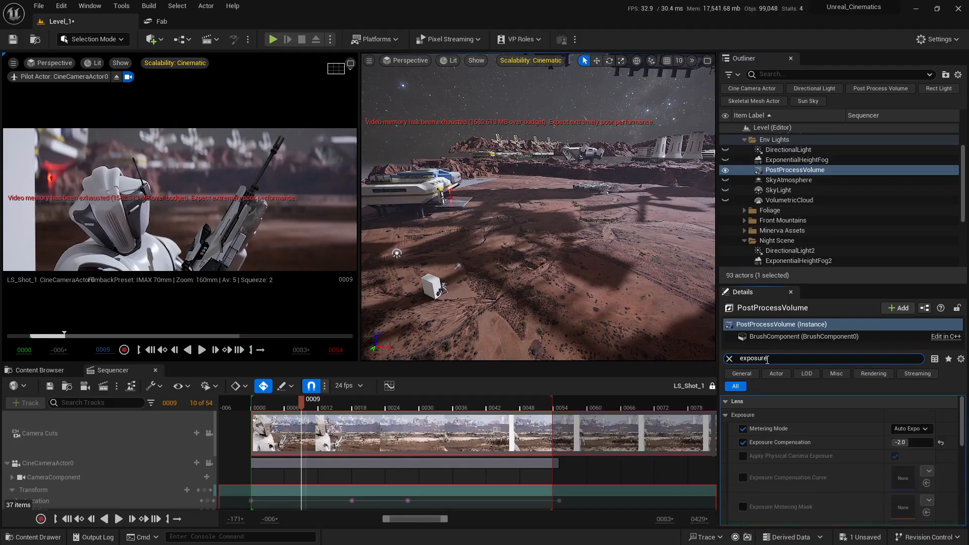
pyautogui.click(909, 442)
pyautogui.write('1')
pyautogui.press('Return')
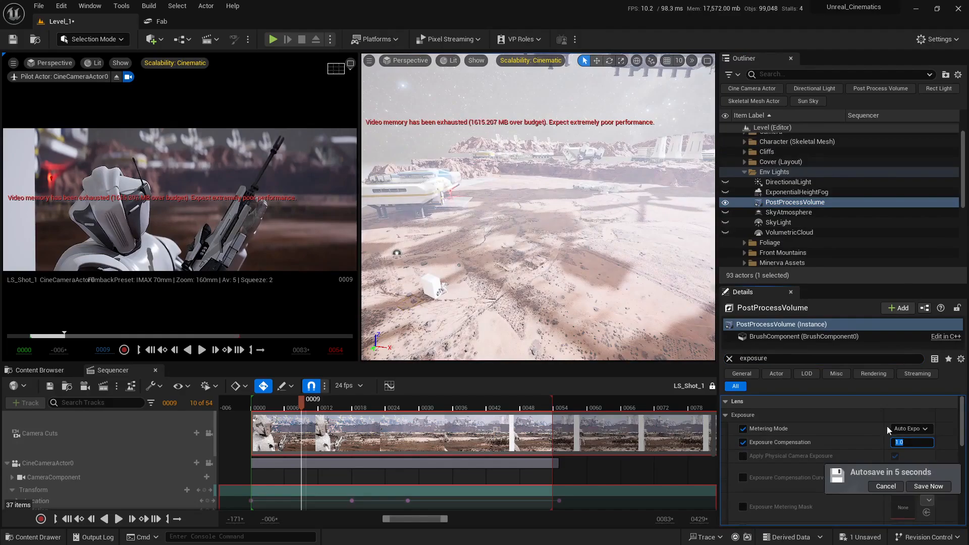
pyautogui.click(885, 486)
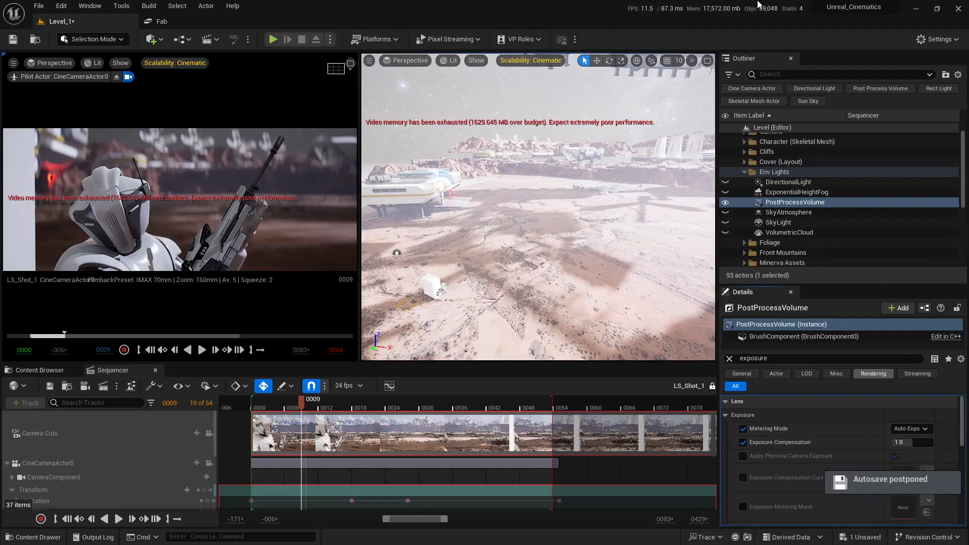
pyautogui.click(726, 173)
pyautogui.click(745, 172)
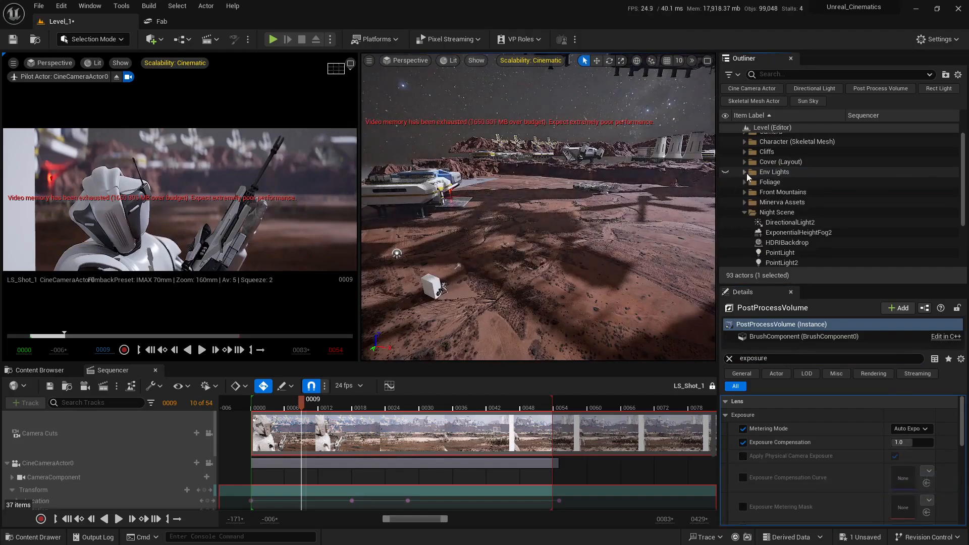
# - Disable the Metering Mode and Exposure Compensation overrides on CineCameraActor0 in the Camera folder
pyautogui.scroll(-4, 771, 234)
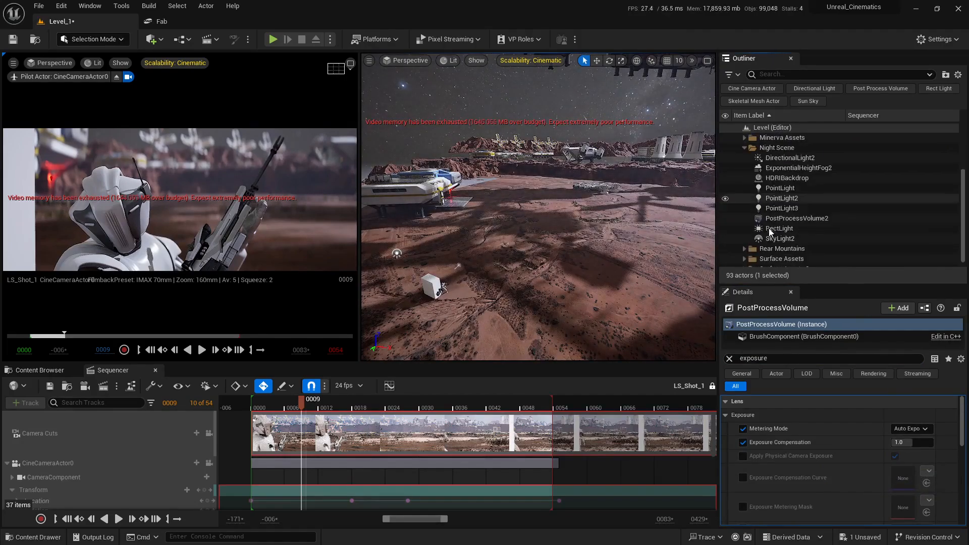
pyautogui.scroll(5, 788, 219)
pyautogui.click(744, 137)
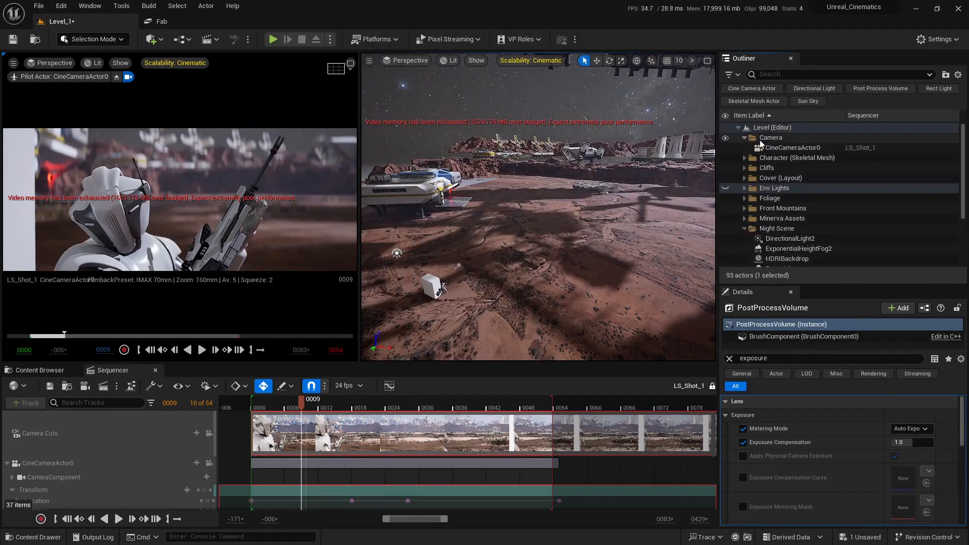
pyautogui.click(787, 148)
pyautogui.scroll(-2, 775, 412)
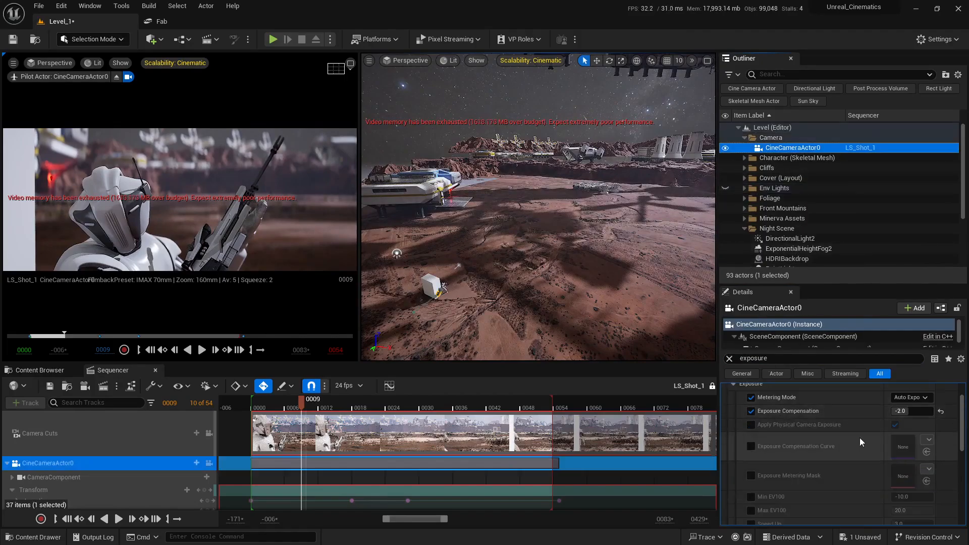
pyautogui.click(751, 410)
pyautogui.click(750, 397)
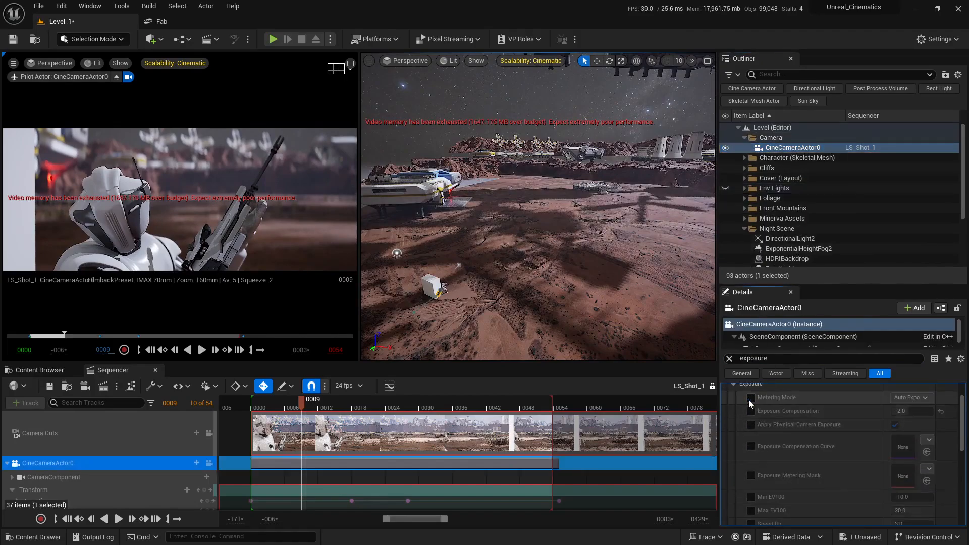
pyautogui.scroll(2, 752, 401)
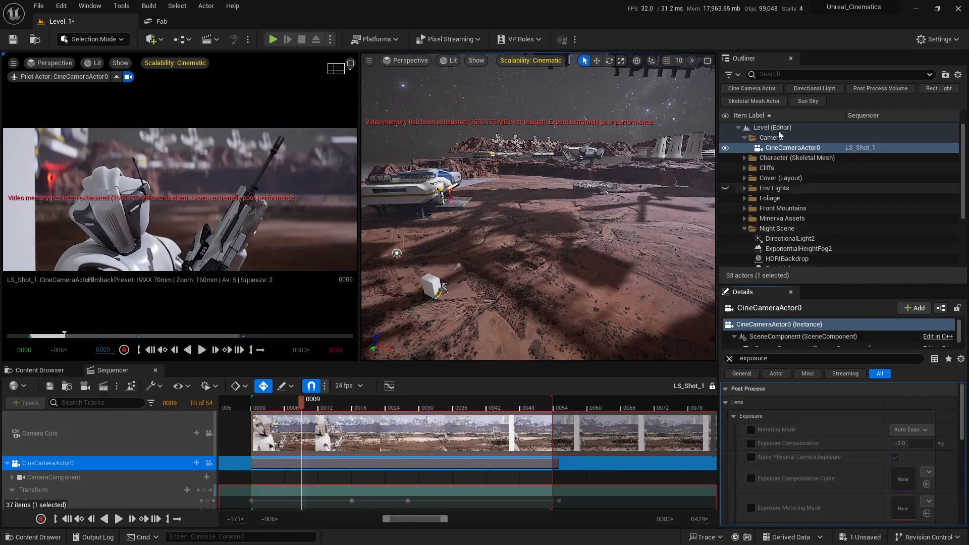
# - Collapse the Camera and Night Scene folders in the Outliner
pyautogui.click(744, 137)
pyautogui.scroll(-5, 766, 232)
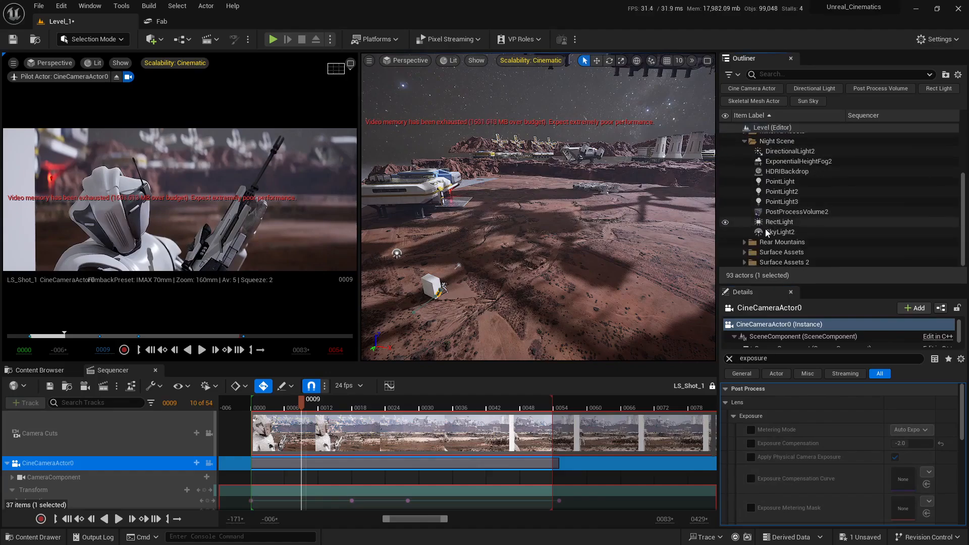
pyautogui.click(745, 142)
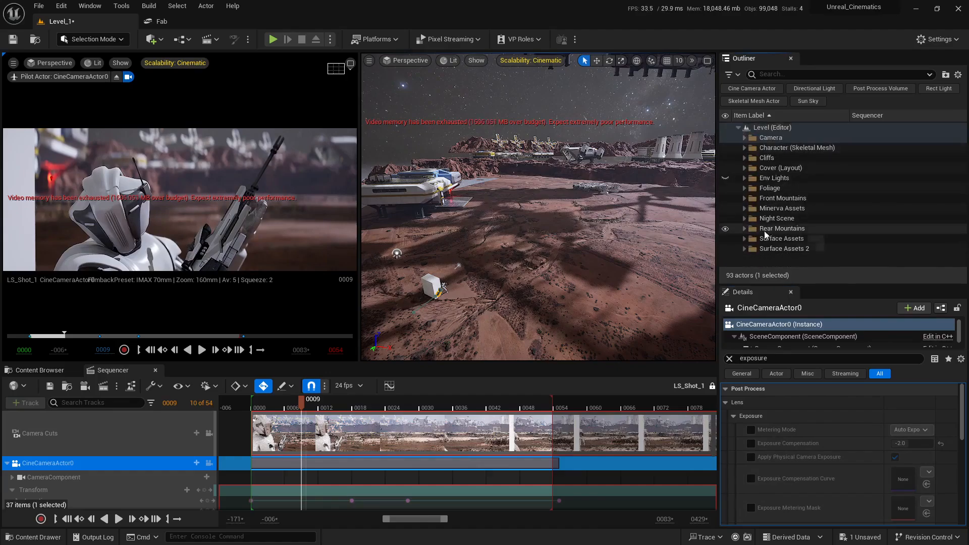
# - Preview the Env Lights folder with the Night Scene folder hidden, and switch visibility back to the Night Scene folder
pyautogui.click(725, 218)
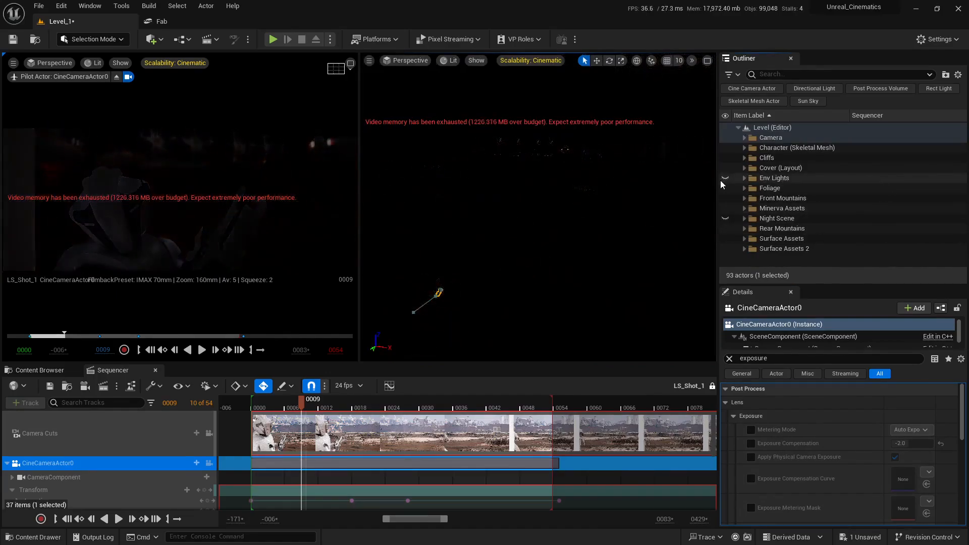
pyautogui.click(725, 178)
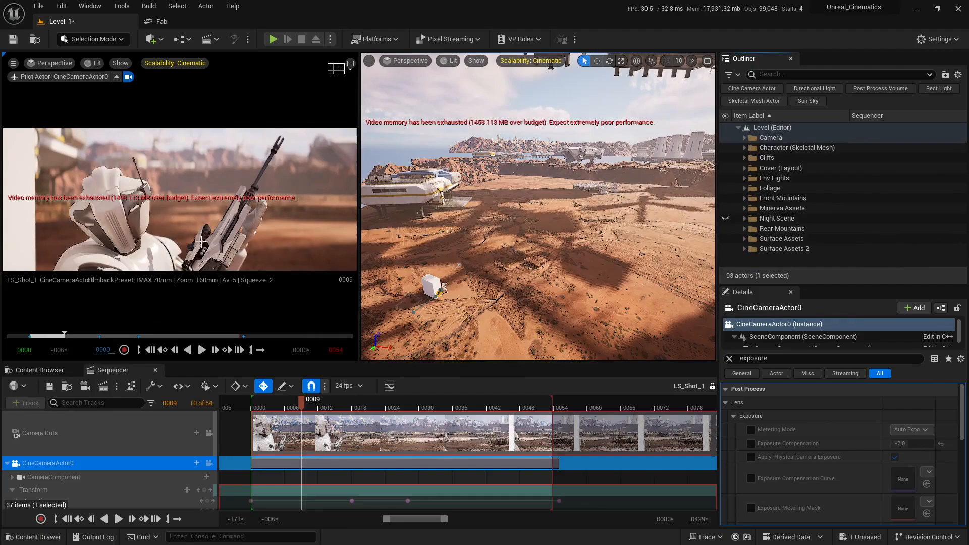
pyautogui.click(724, 178)
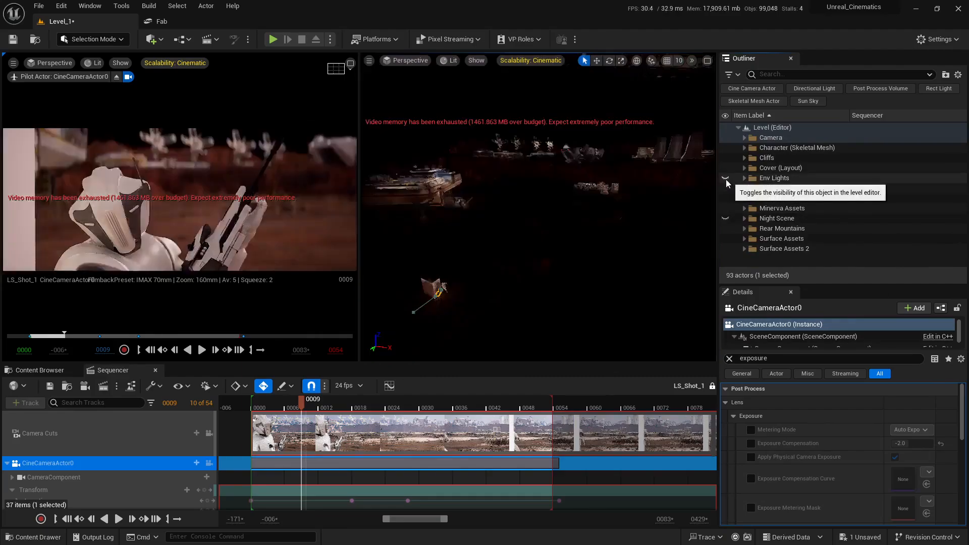
pyautogui.click(725, 218)
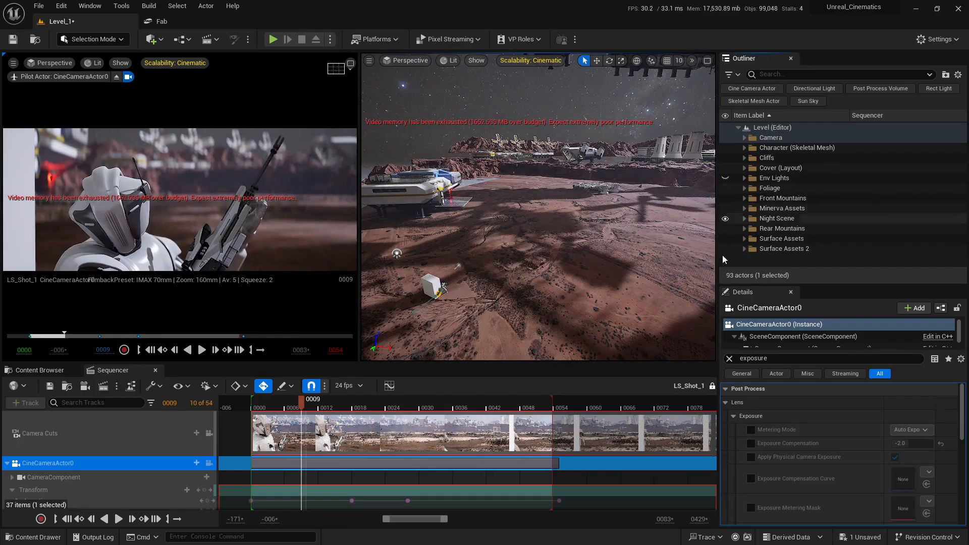
# - Clear the exposure property filter and duplicate the Night Scene folder with its whole hierarchy
pyautogui.click(728, 359)
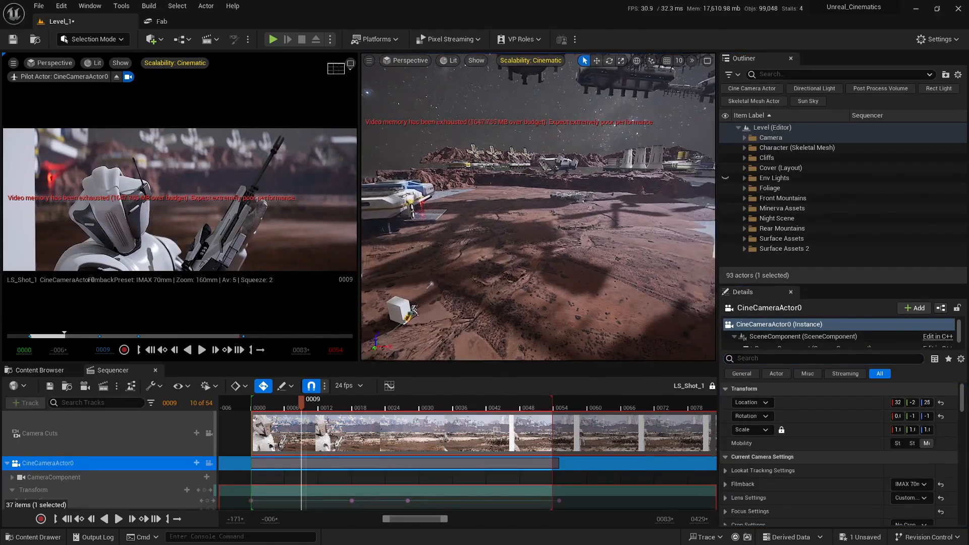
pyautogui.click(773, 219)
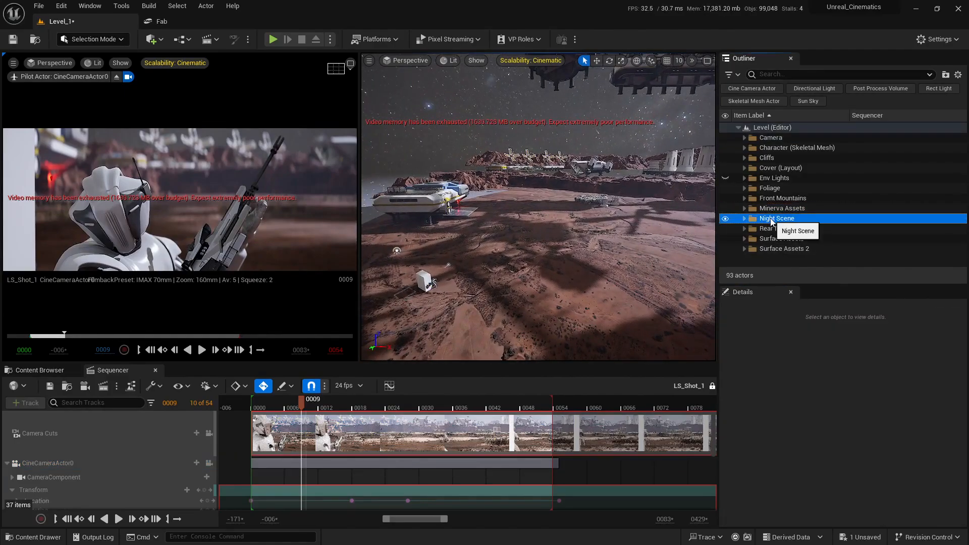
pyautogui.rightClick(771, 222)
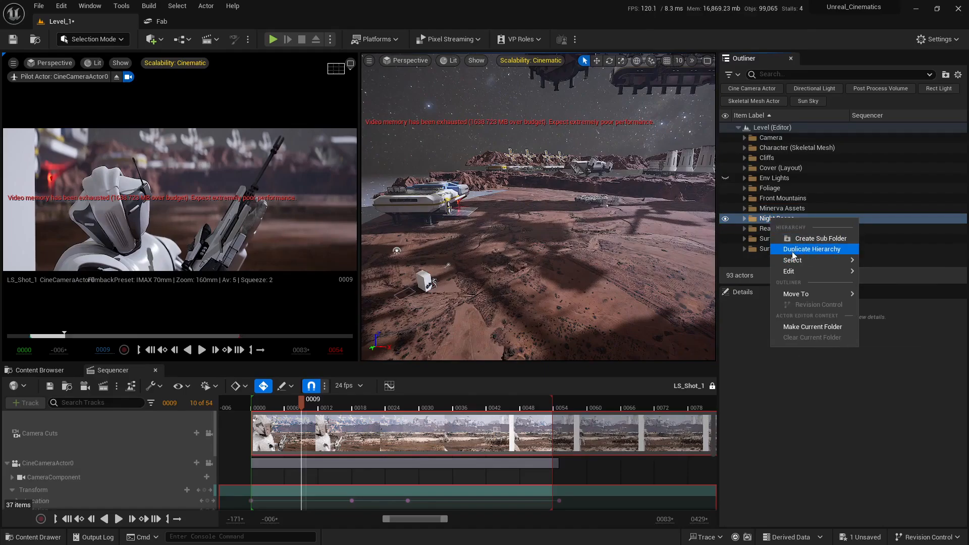
pyautogui.click(828, 249)
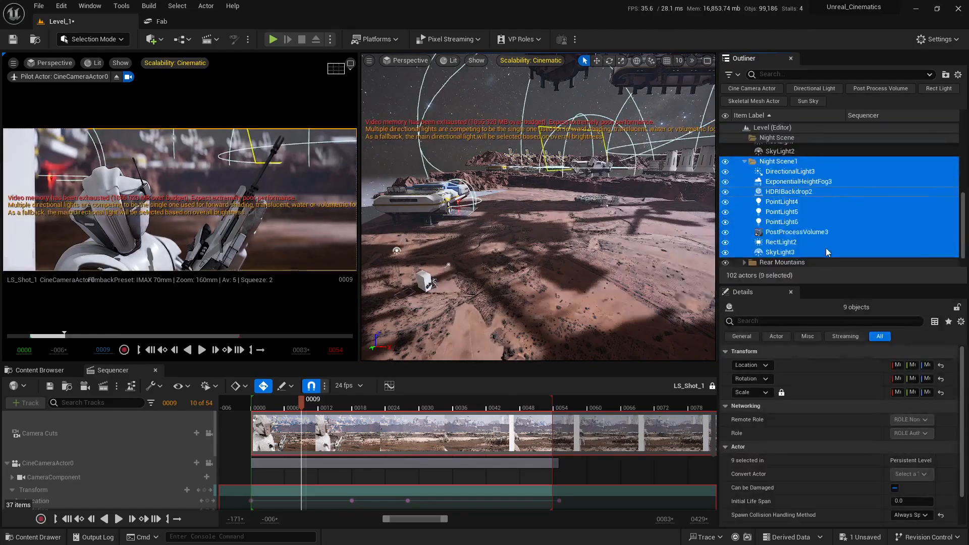
# - Hide and collapse the original Night Scene folder
pyautogui.scroll(5, 803, 222)
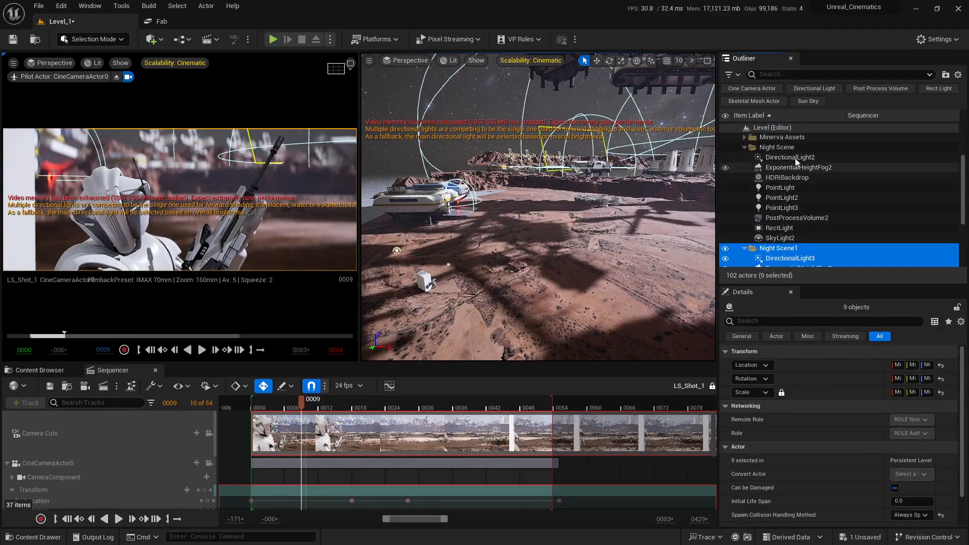
pyautogui.scroll(-4, 784, 203)
pyautogui.scroll(-2, 784, 203)
pyautogui.scroll(5, 779, 191)
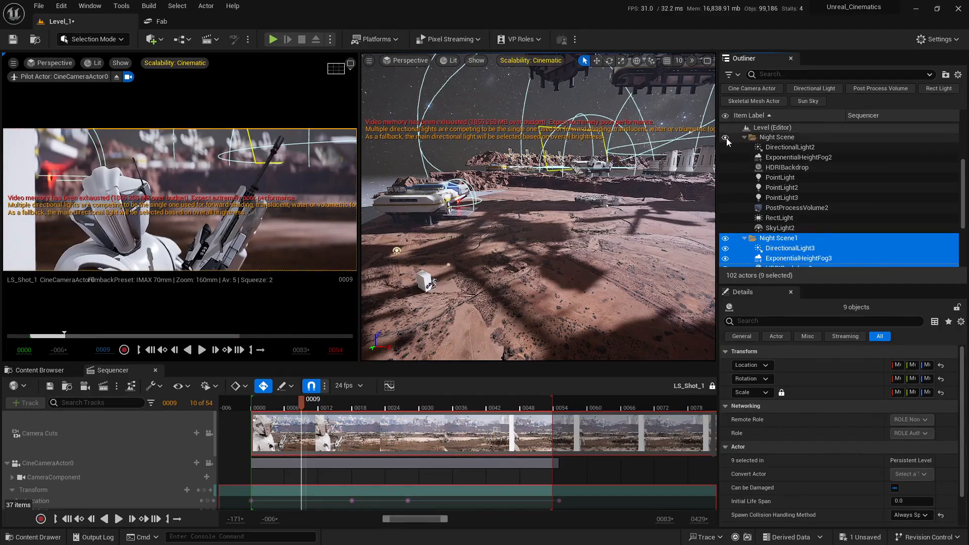
pyautogui.click(725, 137)
pyautogui.click(744, 137)
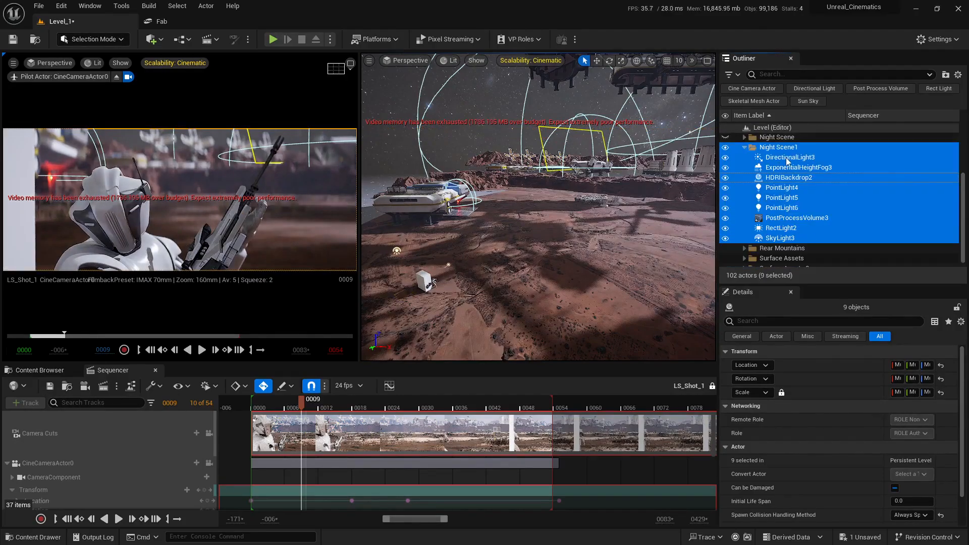
# - Rename the duplicated night folder as Night Scene (Pathtracing)
pyautogui.scroll(3, 784, 159)
pyautogui.click(788, 181)
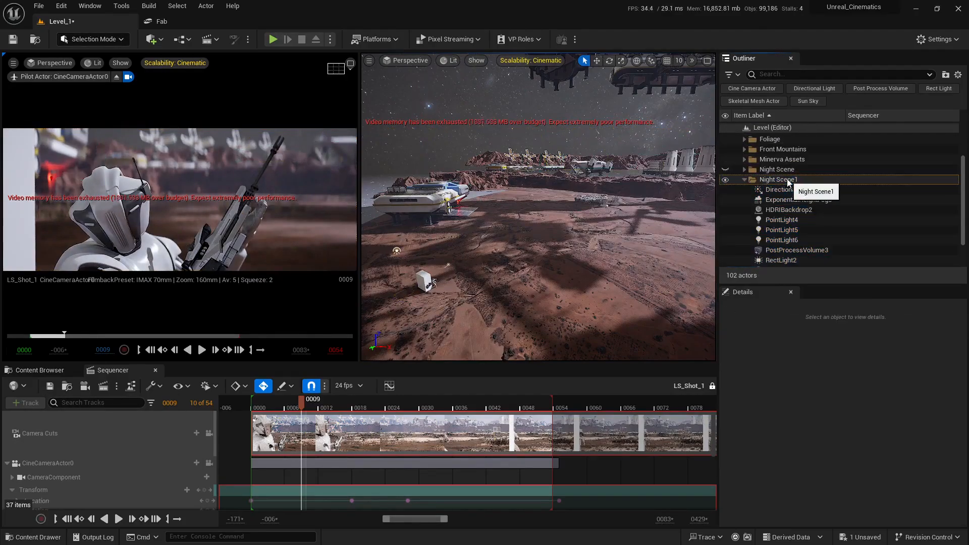
pyautogui.doubleClick(788, 180)
pyautogui.press('BackSpace')
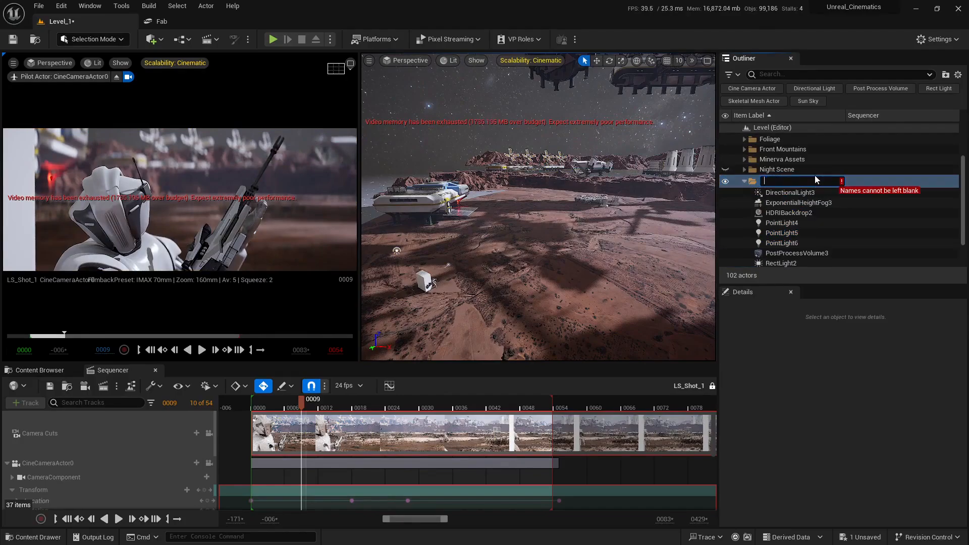
pyautogui.write('Night Scene (Pathtracing')
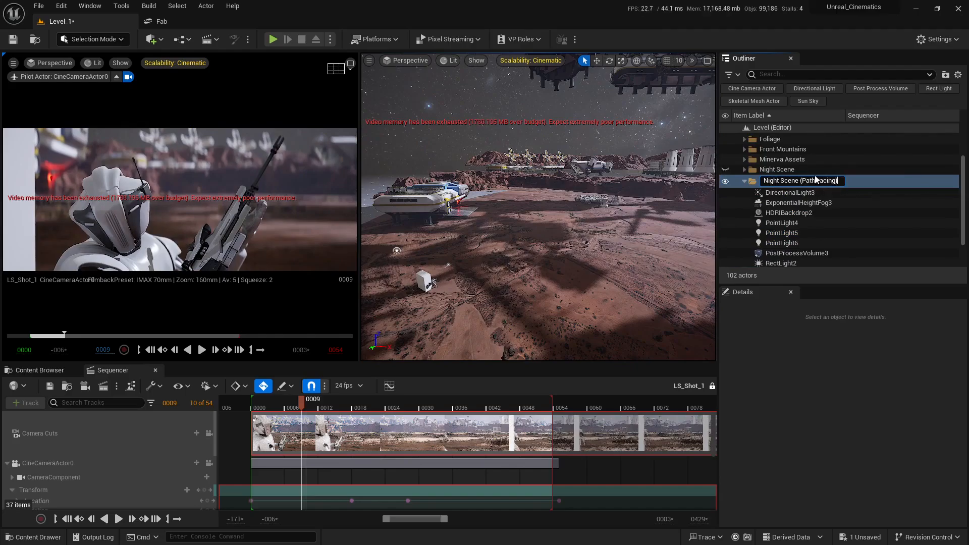
pyautogui.press('Return')
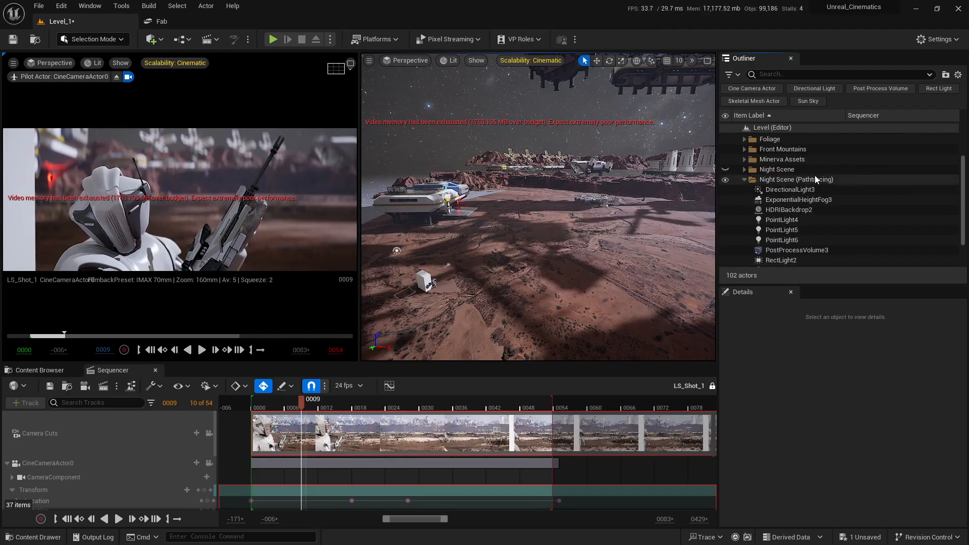
# - Select the post-process volume in the Night Scene (Pathtracing) folder and maximize the free perspective viewport
pyautogui.scroll(-2, 814, 224)
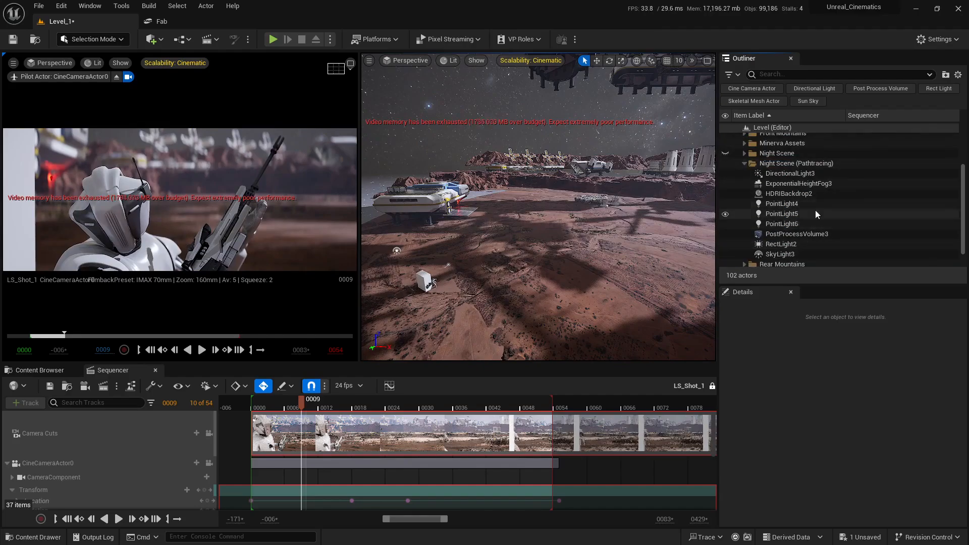
pyautogui.moveTo(585, 222)
pyautogui.mouseDown(button='right')
pyautogui.moveTo(575, 238)
pyautogui.moveTo(601, 222)
pyautogui.mouseUp(button='right')
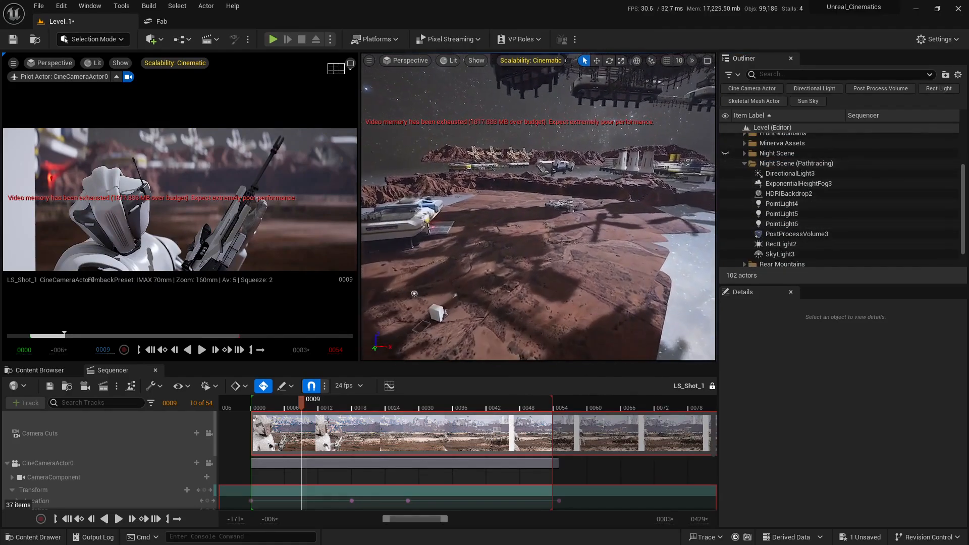
pyautogui.click(796, 234)
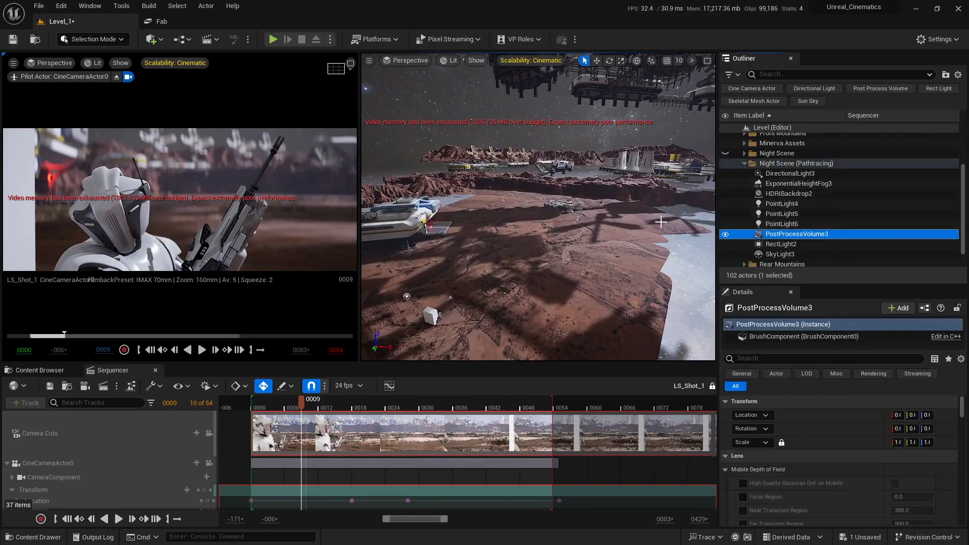
pyautogui.click(707, 61)
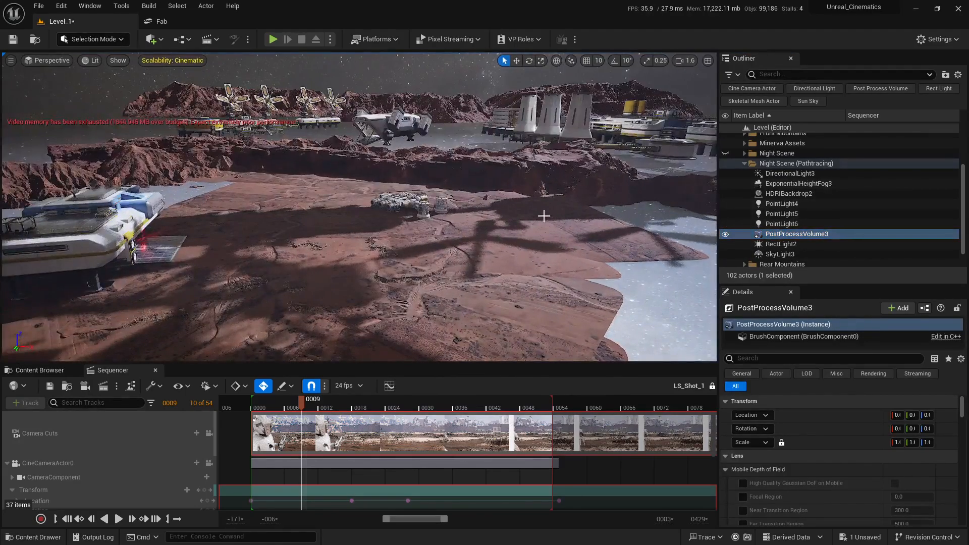
# - Enlarge the property area for the night path-tracing post-process volume and filter its properties by "path tracing"
pyautogui.moveTo(541, 216); pyautogui.dragTo(506, 228, button='right')
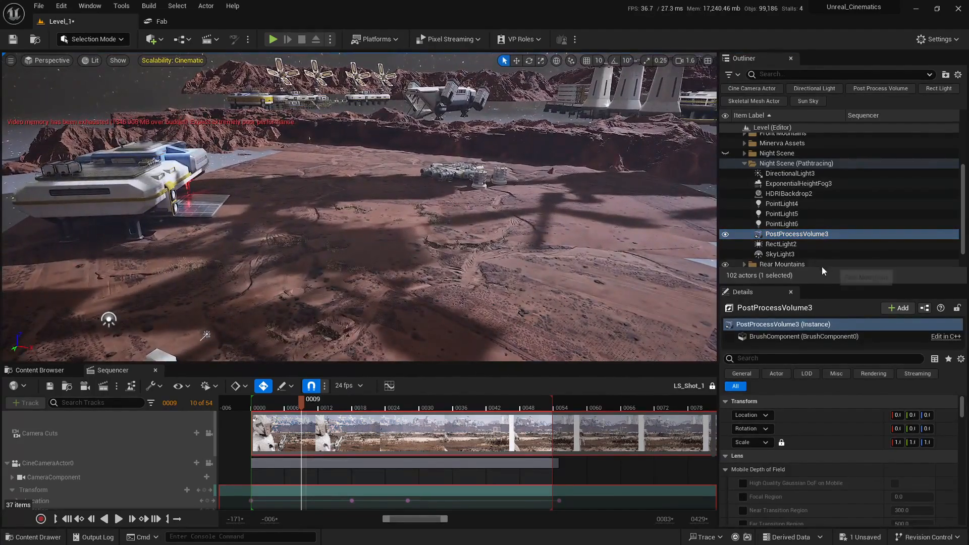
pyautogui.moveTo(826, 285); pyautogui.dragTo(826, 234)
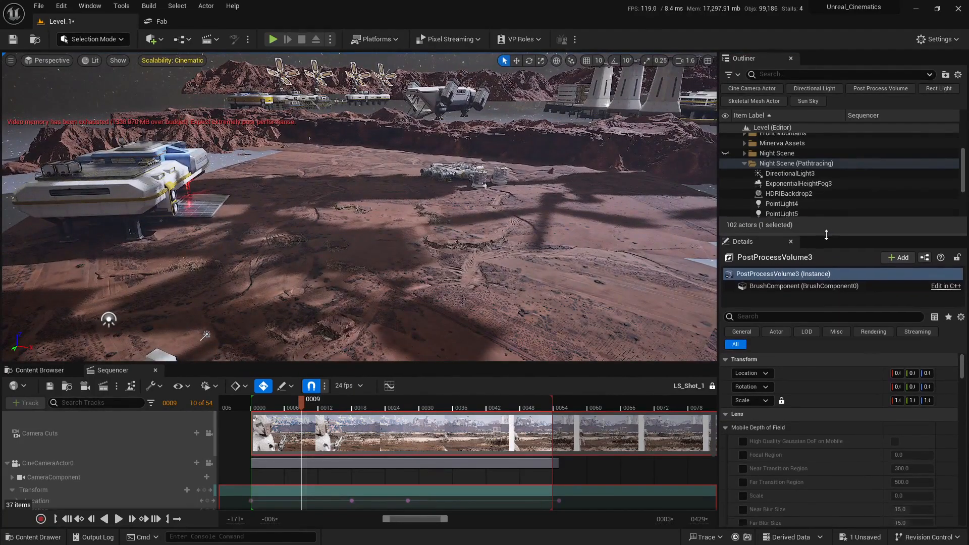
pyautogui.click(778, 315)
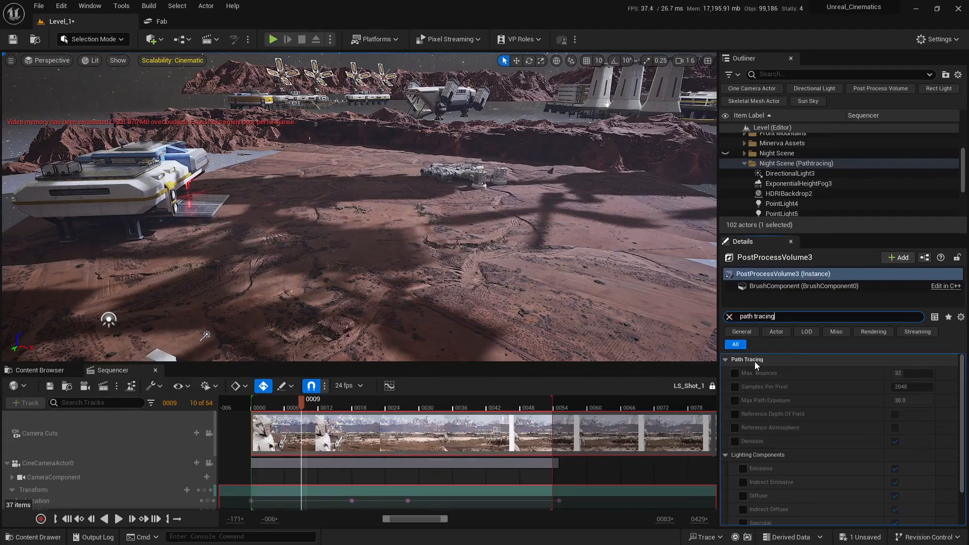
# - Enable the overrides for Max. Bounces, Samples Per Pixel, Max Path Exposure, Reference Depth Of Field, Reference Atmosphere and Denoiser, with the denoiser switched off
pyautogui.click(734, 373)
pyautogui.click(734, 386)
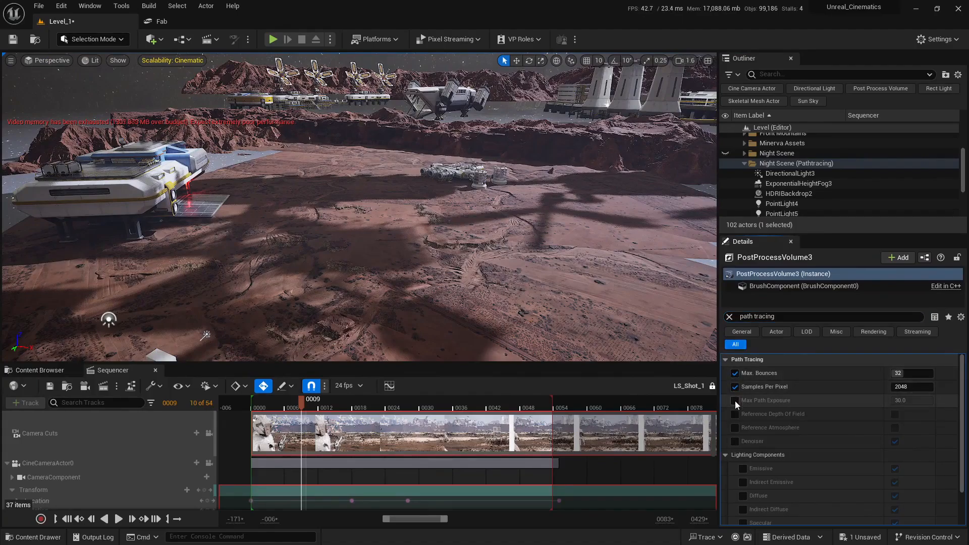
pyautogui.click(734, 401)
pyautogui.click(735, 413)
pyautogui.click(735, 428)
pyautogui.click(734, 441)
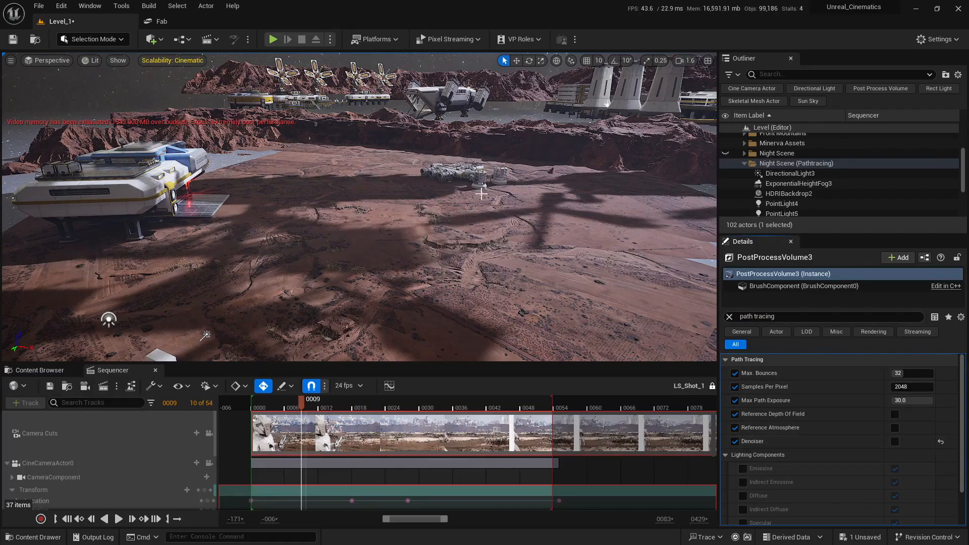
pyautogui.moveTo(477, 189)
pyautogui.mouseDown(button='right')
pyautogui.moveTo(447, 208)
pyautogui.moveTo(478, 217)
pyautogui.moveTo(473, 178)
pyautogui.moveTo(429, 201)
pyautogui.moveTo(426, 191)
pyautogui.moveTo(428, 183)
pyautogui.moveTo(455, 189)
pyautogui.moveTo(453, 201)
pyautogui.moveTo(447, 193)
pyautogui.moveTo(486, 196)
pyautogui.mouseUp(button='right')
pyautogui.press('w')
pyautogui.press('s')
pyautogui.press('w')
pyautogui.scroll(-2, 454, 190)
pyautogui.press('s')
pyautogui.press('w')
pyautogui.press('e')
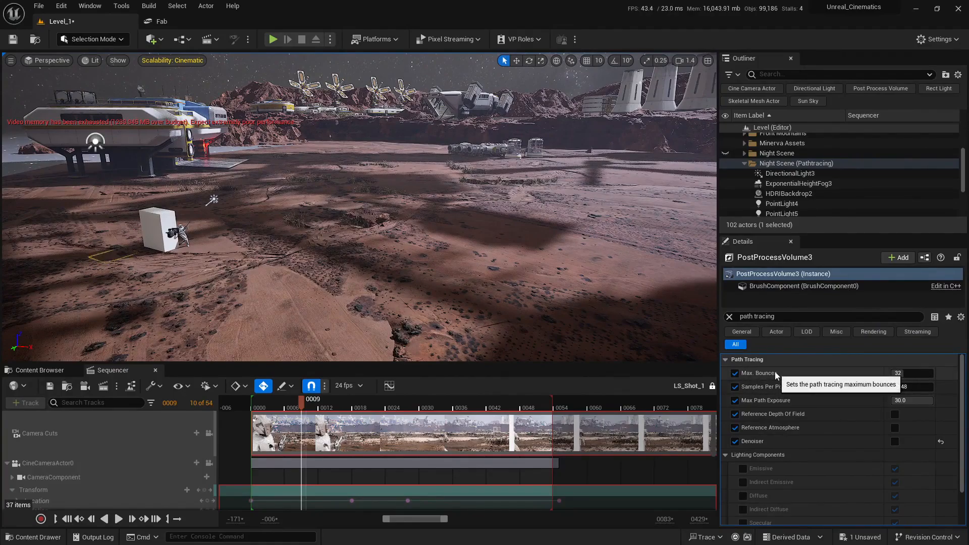
# - Duplicate the Emerging character, place the copy on open ground away from the original, and frame it in the view
pyautogui.press('w')
pyautogui.moveTo(408, 187); pyautogui.dragTo(384, 187, button='right')
pyautogui.press('w')
pyautogui.scroll(-2, 366, 176)
pyautogui.click(358, 181)
pyautogui.press('s')
pyautogui.press('w')
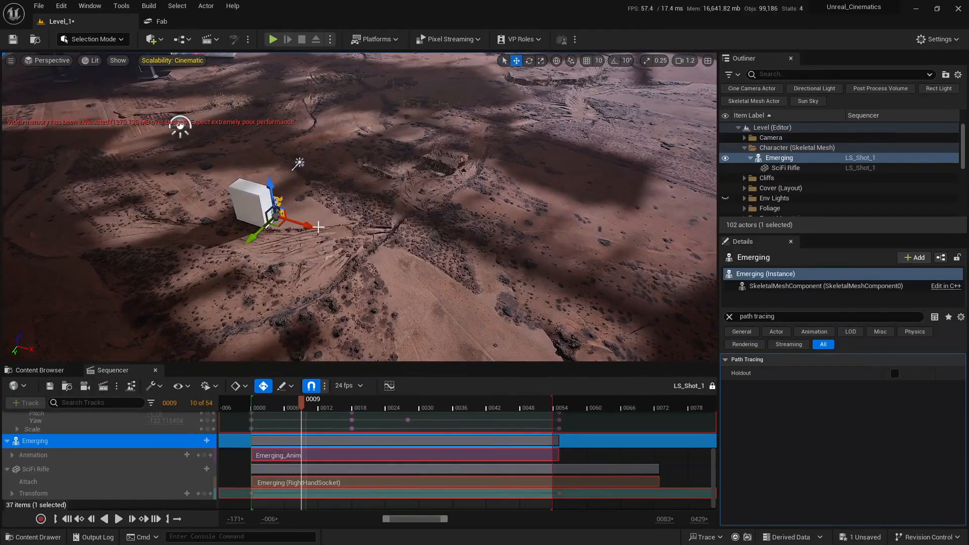
pyautogui.keyDown('alt'); pyautogui.moveTo(318, 227); pyautogui.dragTo(611, 286); pyautogui.keyUp('alt')
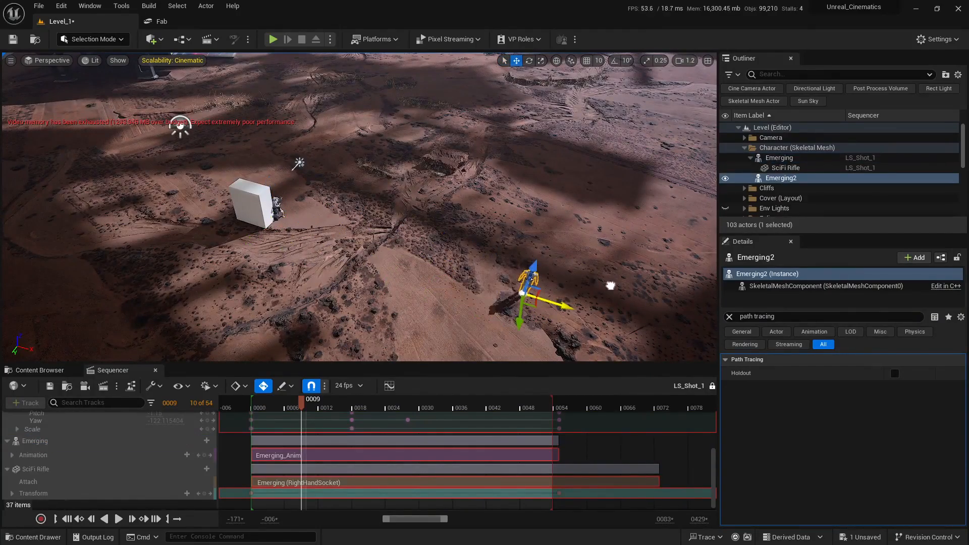
pyautogui.press('f')
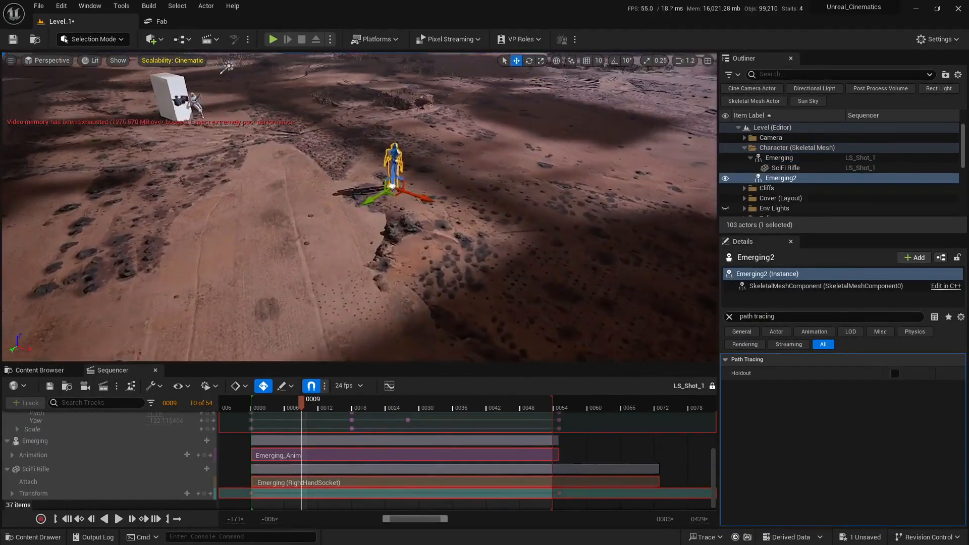
# - Add a plane shape to the level on the ground beside the duplicated character
pyautogui.click(152, 39)
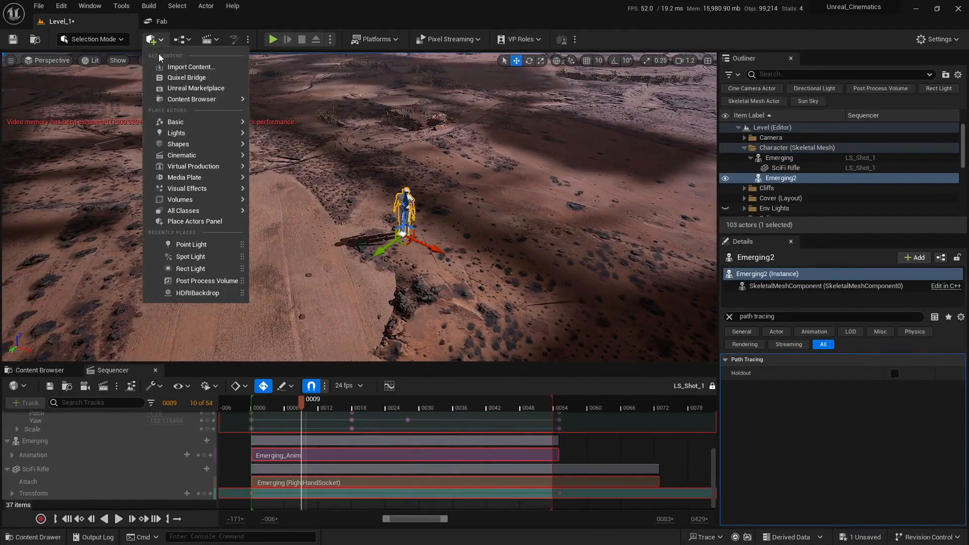
pyautogui.moveTo(181, 144)
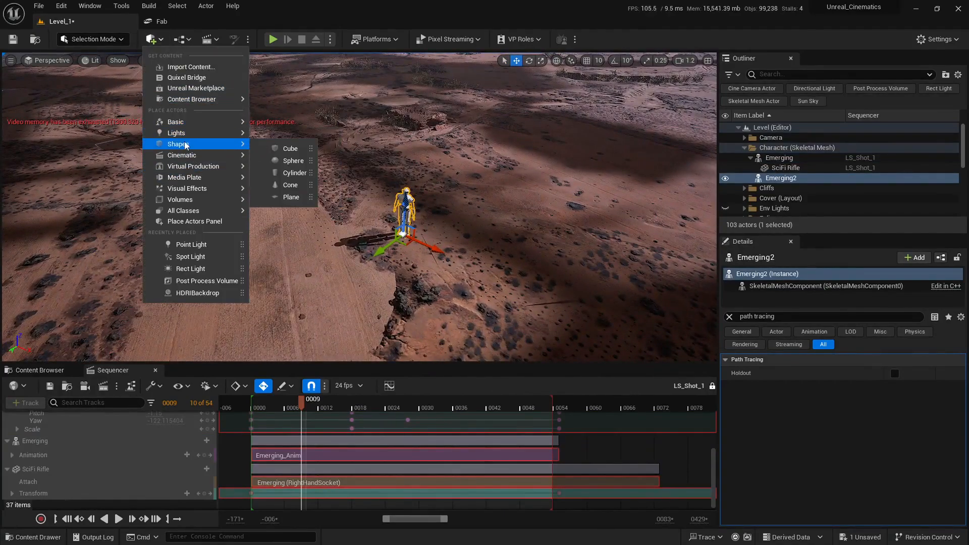
pyautogui.click(273, 150)
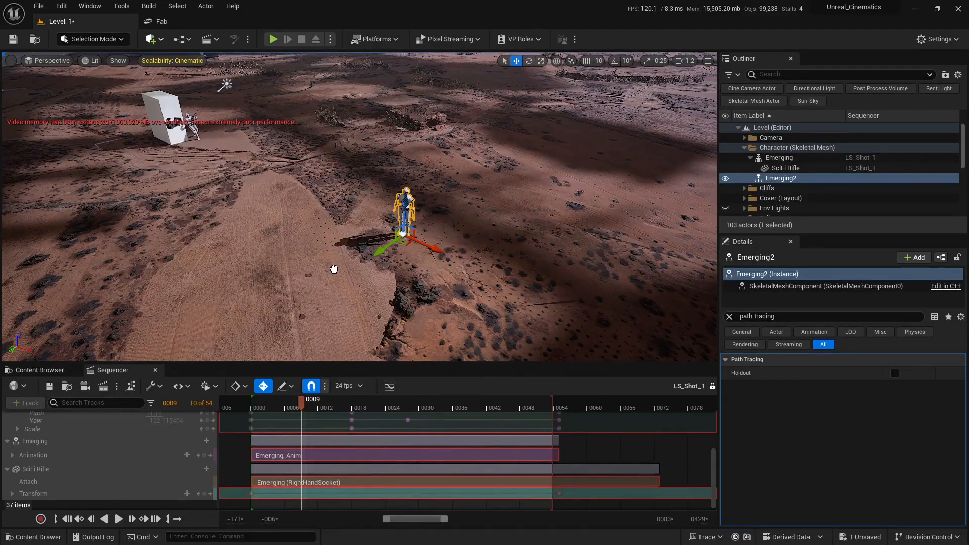
pyautogui.moveTo(333, 269); pyautogui.dragTo(334, 271)
pyautogui.moveTo(508, 244); pyautogui.dragTo(424, 267, button='right')
pyautogui.press('w')
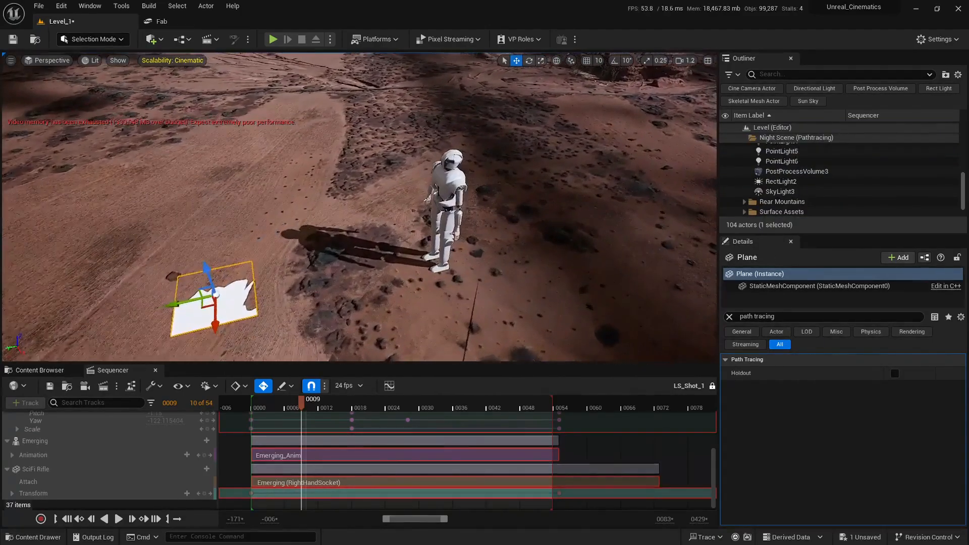
pyautogui.press('s')
pyautogui.moveTo(414, 227); pyautogui.dragTo(359, 226, button='right')
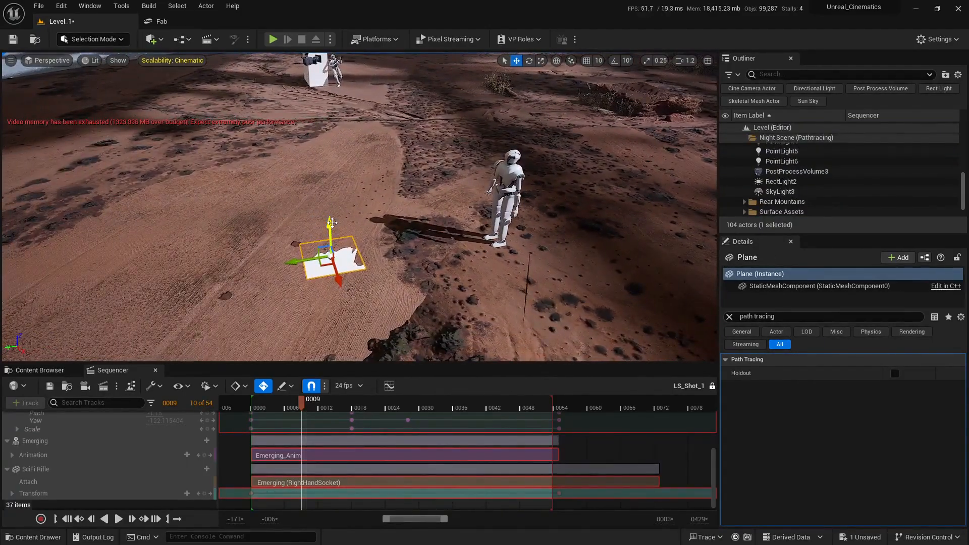
# - Raise the plane off the ground and rotate it upright next to the duplicated character
pyautogui.moveTo(332, 223); pyautogui.dragTo(350, 130)
pyautogui.moveTo(284, 144); pyautogui.dragTo(384, 150)
pyautogui.press('a')
pyautogui.moveTo(504, 201); pyautogui.dragTo(550, 197, button='right')
pyautogui.press('s')
pyautogui.moveTo(426, 224); pyautogui.dragTo(439, 222, button='right')
# - Scale the plane up uniformly into a large wall beside the duplicated character
pyautogui.press('r')
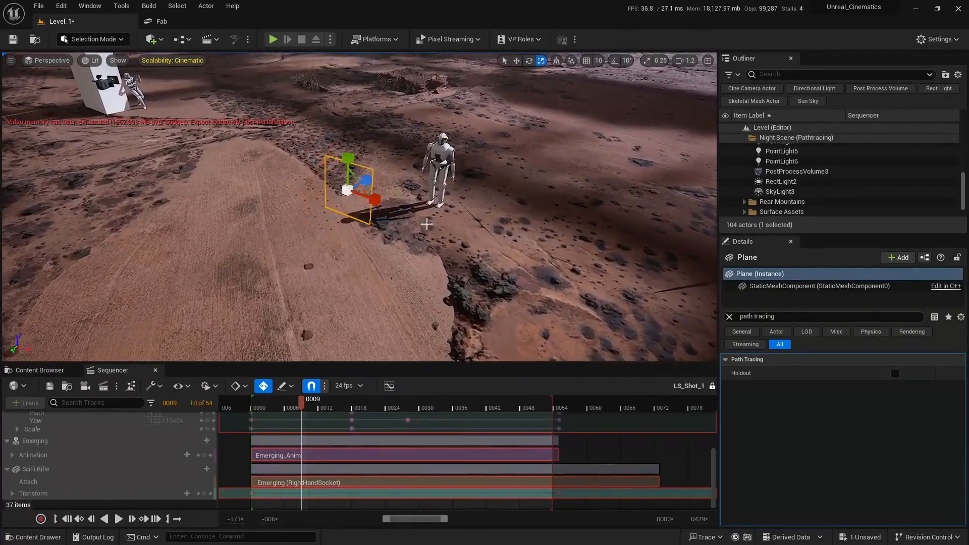
pyautogui.moveTo(347, 190); pyautogui.dragTo(414, 185)
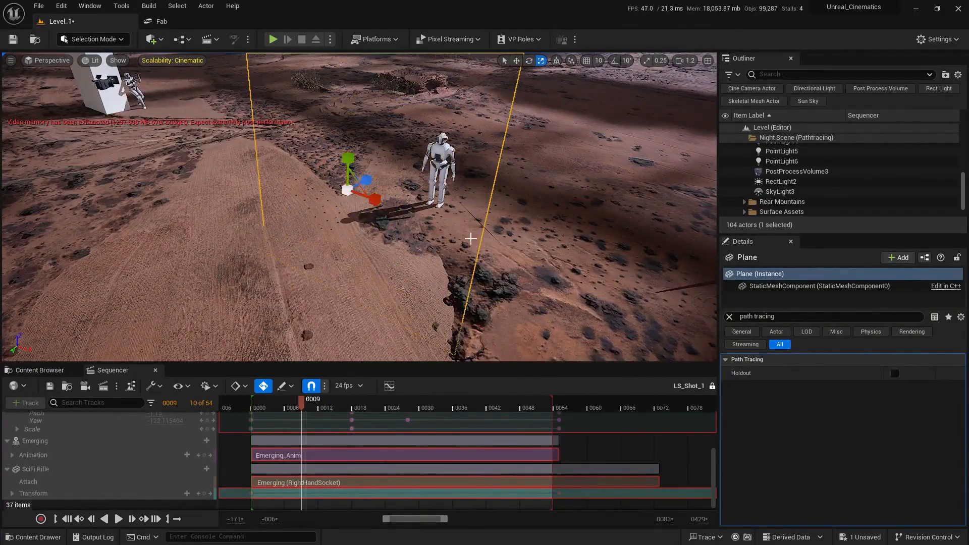
pyautogui.press('s')
pyautogui.moveTo(471, 239); pyautogui.dragTo(300, 224, button='right')
pyautogui.press('d')
pyautogui.press('w')
pyautogui.press('w')
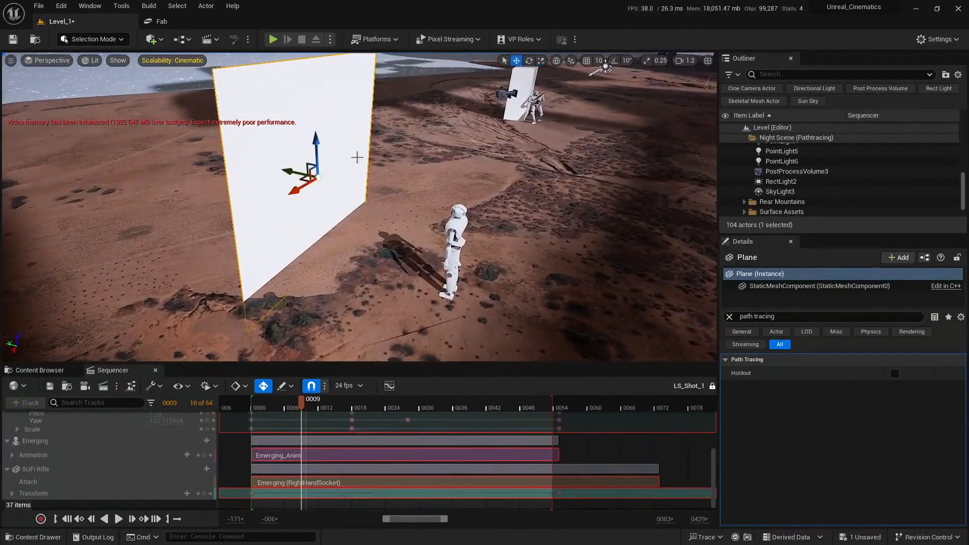
# - Reposition and rotate the enlarged plane so it stands as a light-bouncing wall beside the duplicated character
pyautogui.moveTo(318, 142); pyautogui.dragTo(319, 116)
pyautogui.moveTo(319, 116); pyautogui.dragTo(269, 149, button='right')
pyautogui.moveTo(270, 148); pyautogui.dragTo(333, 167)
pyautogui.press('e')
pyautogui.moveTo(334, 201); pyautogui.dragTo(314, 185)
pyautogui.press('w')
# - Examine the lighting on the white plane, the duplicated character's shadow, and the surrounding sky and base
pyautogui.moveTo(314, 184); pyautogui.dragTo(332, 163, button='right')
pyautogui.press('w')
pyautogui.scroll(-1, 332, 163)
pyautogui.moveTo(516, 206); pyautogui.dragTo(495, 197, button='right')
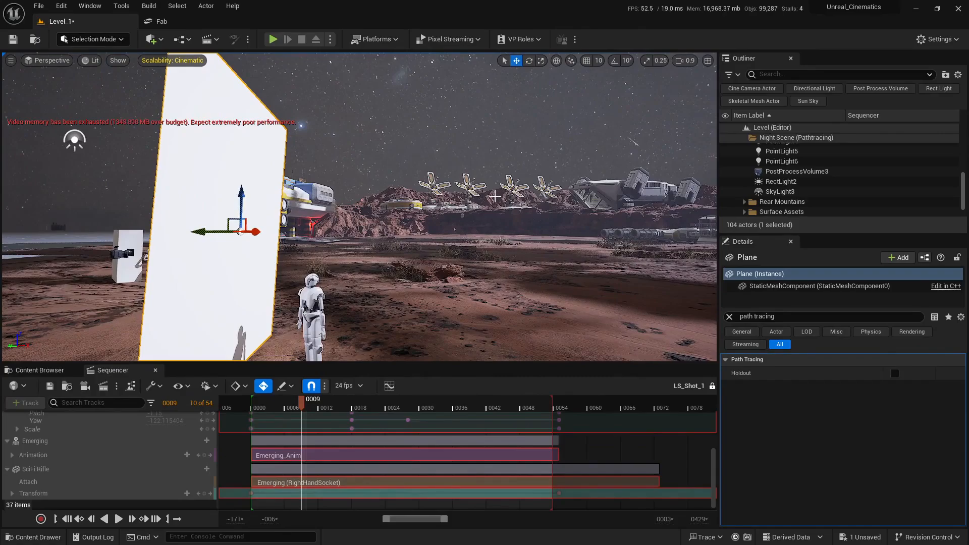
pyautogui.moveTo(554, 135); pyautogui.dragTo(554, 136, button='right')
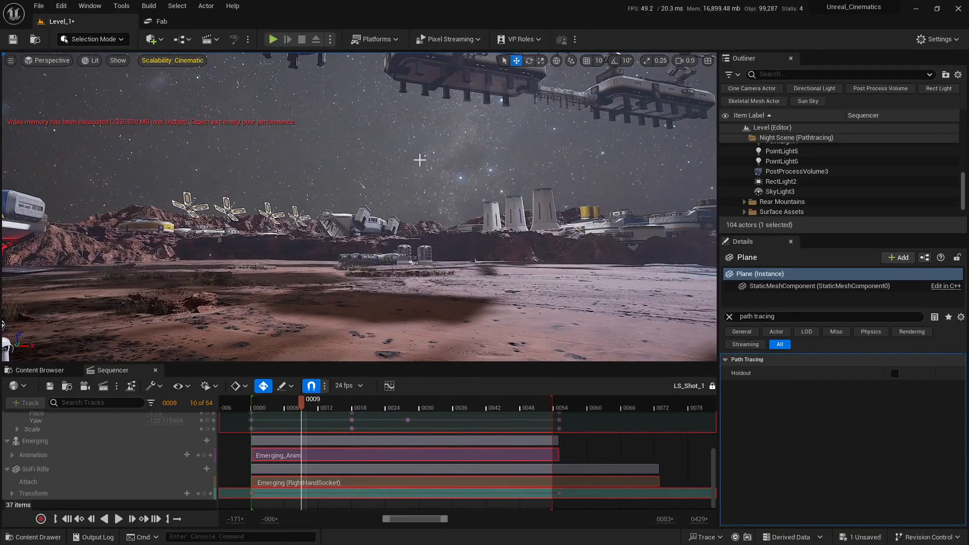
pyautogui.moveTo(419, 159); pyautogui.dragTo(419, 160, button='right')
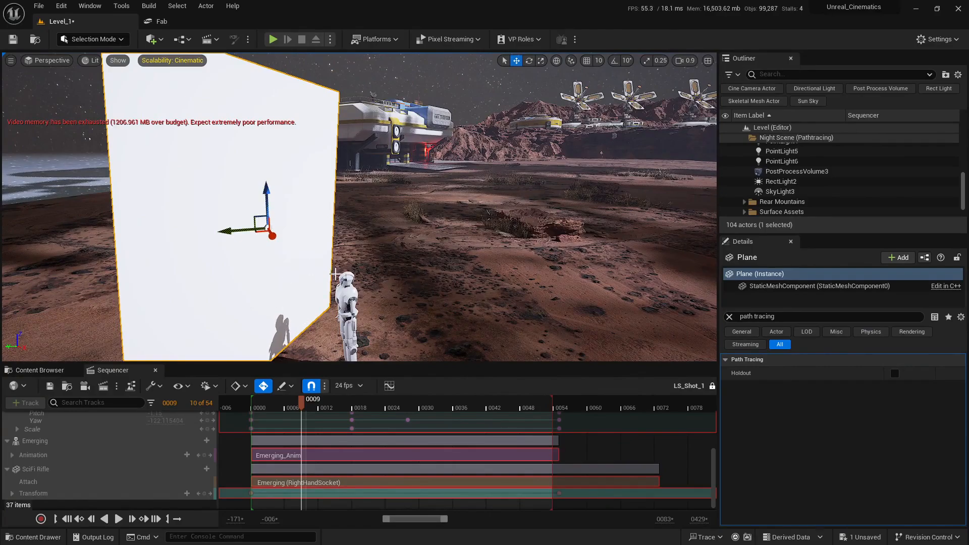
pyautogui.moveTo(336, 274); pyautogui.dragTo(281, 321, button='right')
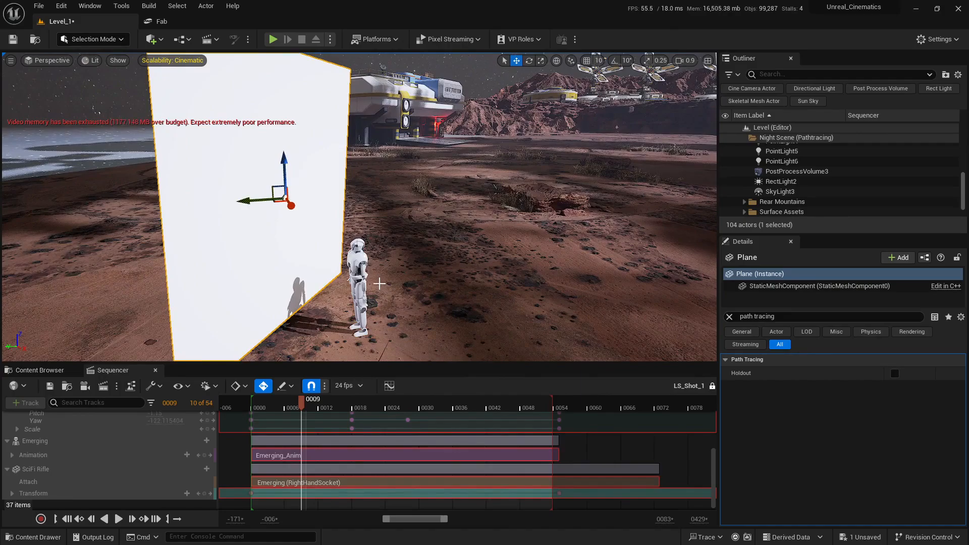
pyautogui.moveTo(380, 283); pyautogui.dragTo(400, 165, button='right')
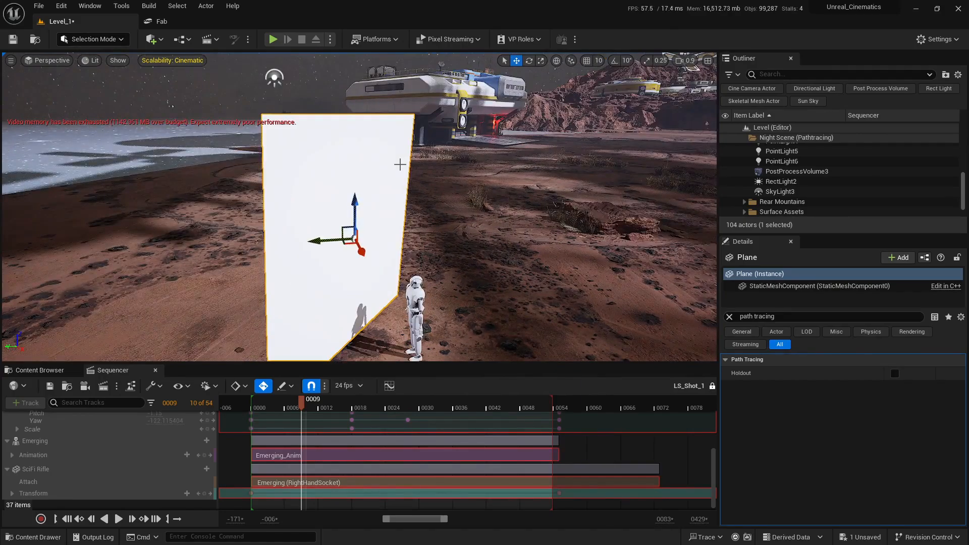
pyautogui.moveTo(459, 172); pyautogui.dragTo(362, 180, button='right')
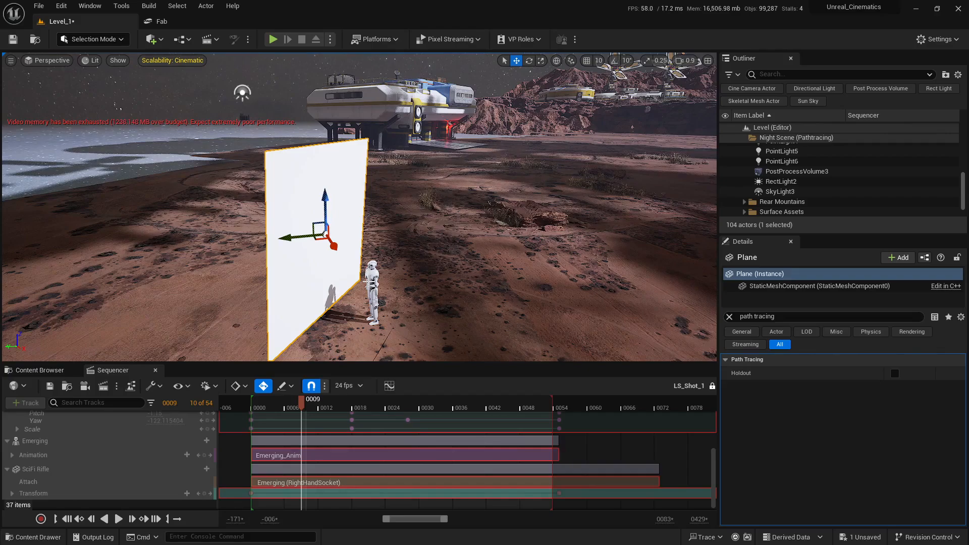
pyautogui.moveTo(476, 244); pyautogui.dragTo(435, 245, button='right')
pyautogui.press('w')
pyautogui.press('d')
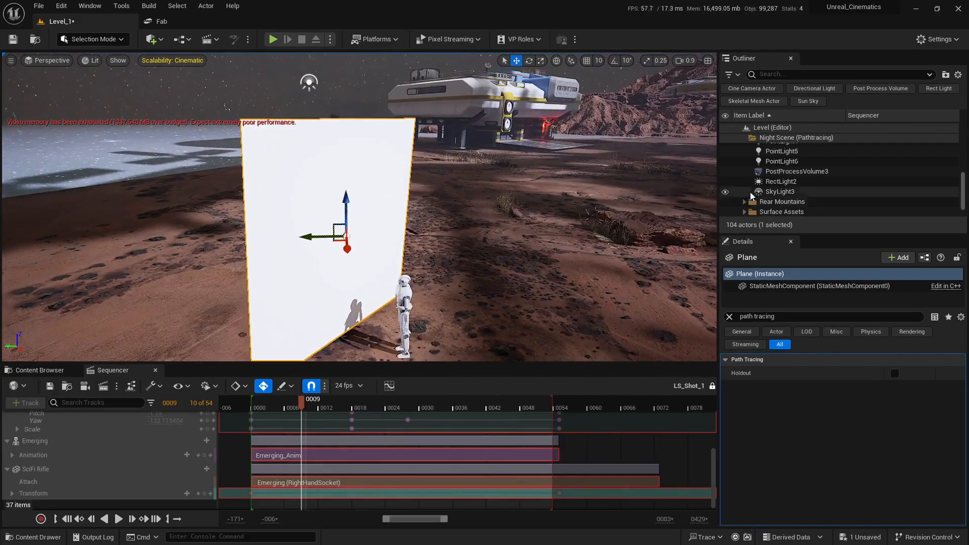
# - Select PostProcessVolume3 in the Night Scene (Pathtracing) folder and set its path-tracing Max. Bounces to 1
pyautogui.click(780, 171)
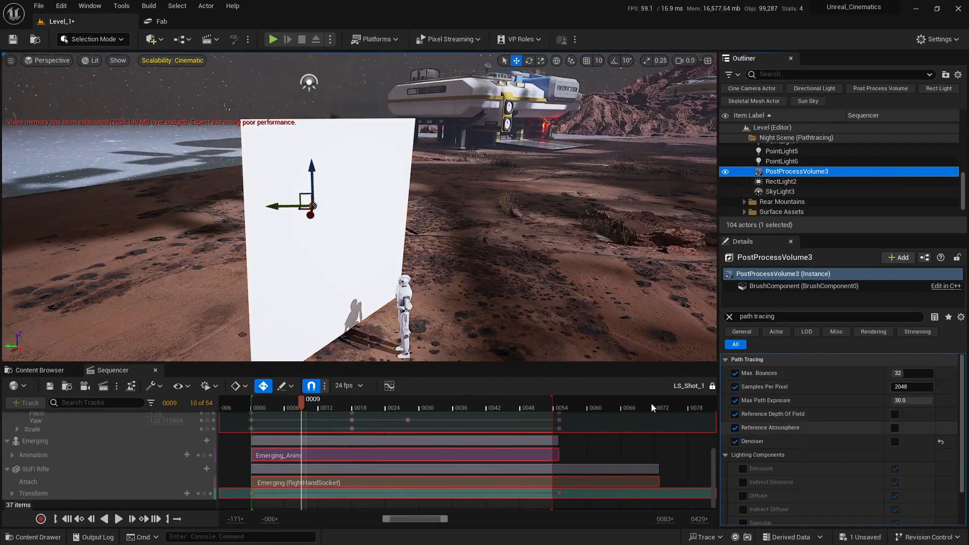
pyautogui.press('w')
pyautogui.moveTo(484, 243); pyautogui.dragTo(509, 263, button='right')
pyautogui.press('w')
pyautogui.scroll(-1, 508, 263)
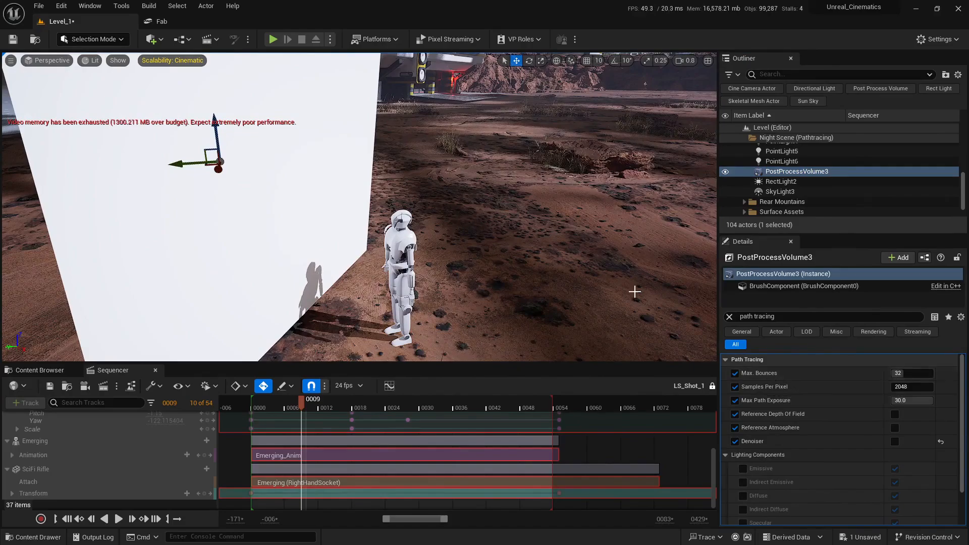
pyautogui.scroll(-2, 634, 292)
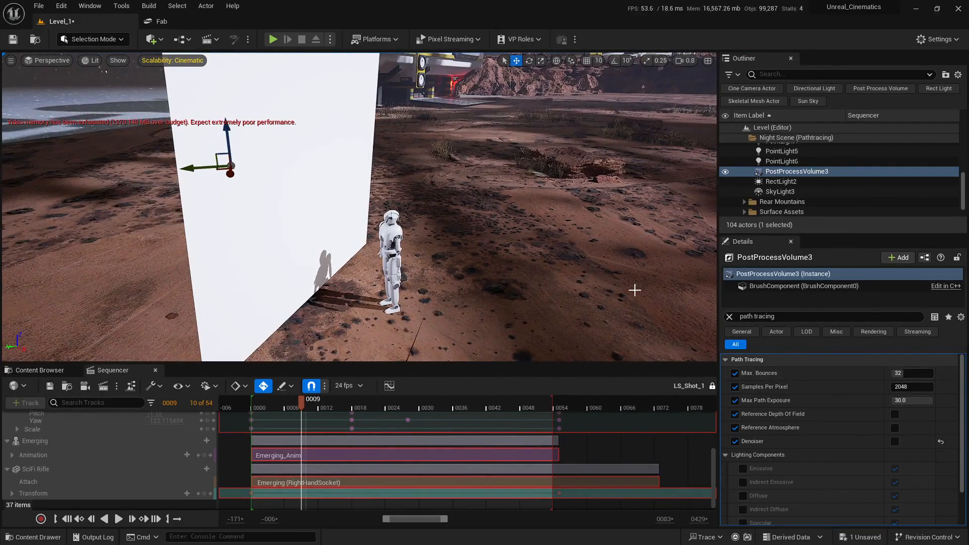
pyautogui.scroll(-1, 634, 290)
pyautogui.click(898, 373)
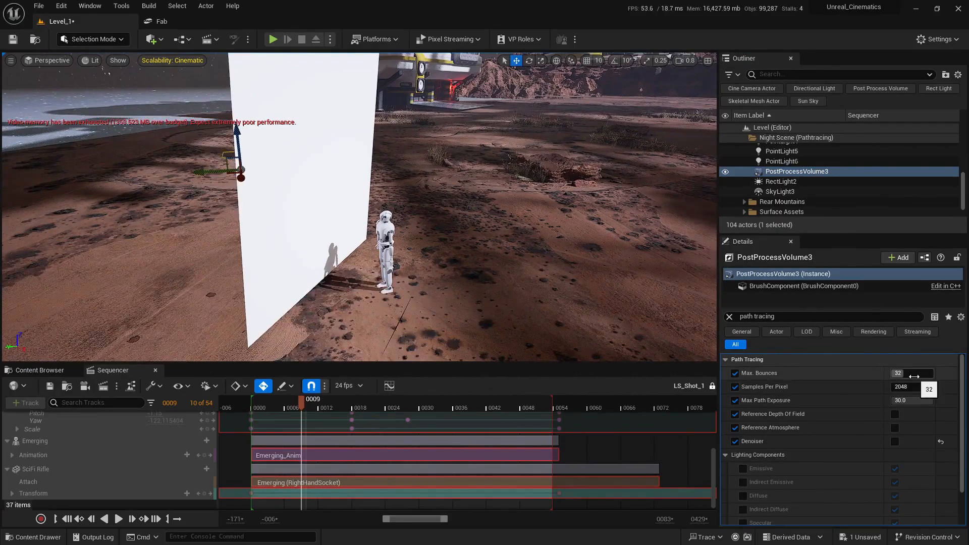
pyautogui.write('1')
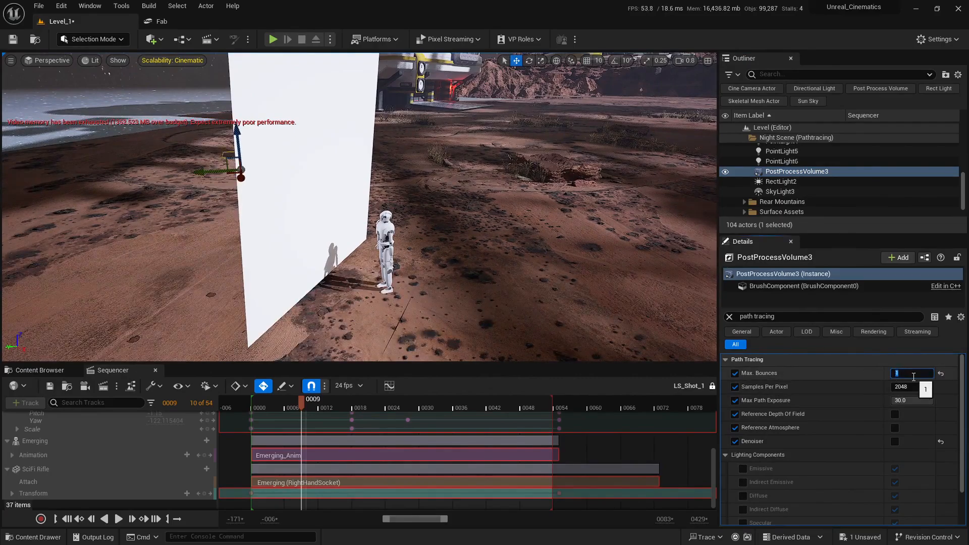
# - Switch the viewport to Path Tracing mode and view the character and white plane up close
pyautogui.moveTo(416, 255)
pyautogui.mouseDown(button='right')
pyautogui.moveTo(436, 247)
pyautogui.moveTo(416, 242)
pyautogui.mouseUp(button='right')
pyautogui.click(91, 60)
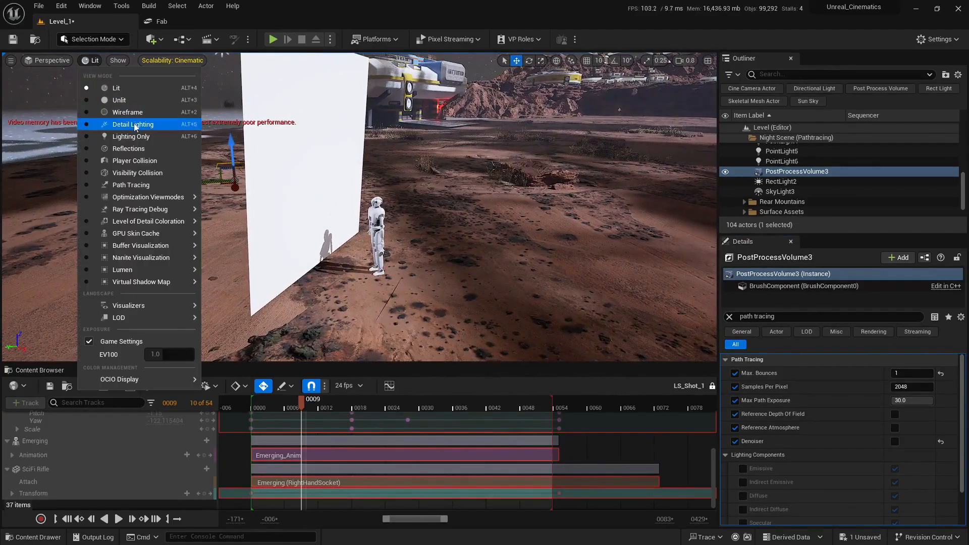
pyautogui.click(127, 189)
pyautogui.press('w')
pyautogui.moveTo(428, 225)
pyautogui.mouseDown(button='right')
pyautogui.moveTo(429, 242)
pyautogui.moveTo(444, 219)
pyautogui.mouseUp(button='right')
pyautogui.scroll(-1, 428, 225)
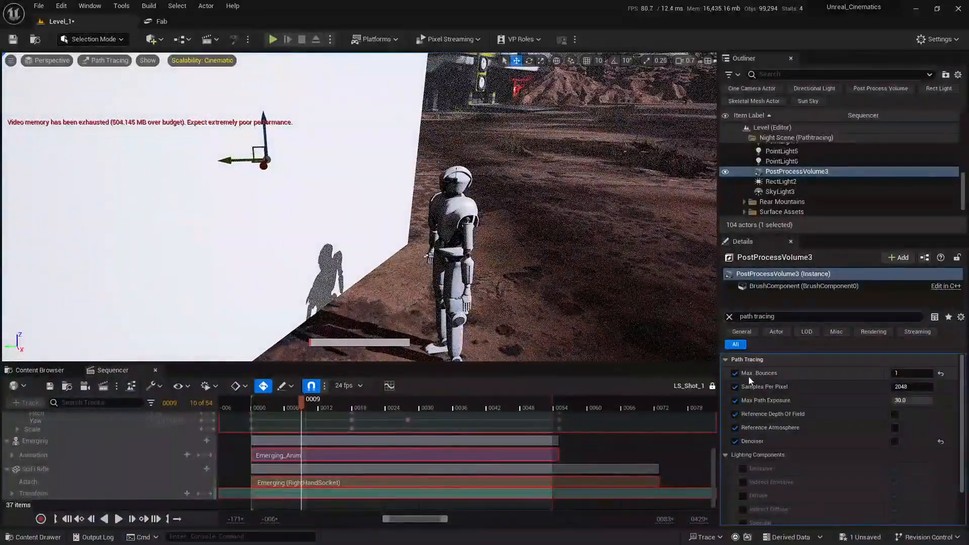
pyautogui.press('s')
pyautogui.moveTo(568, 136); pyautogui.dragTo(578, 131, button='right')
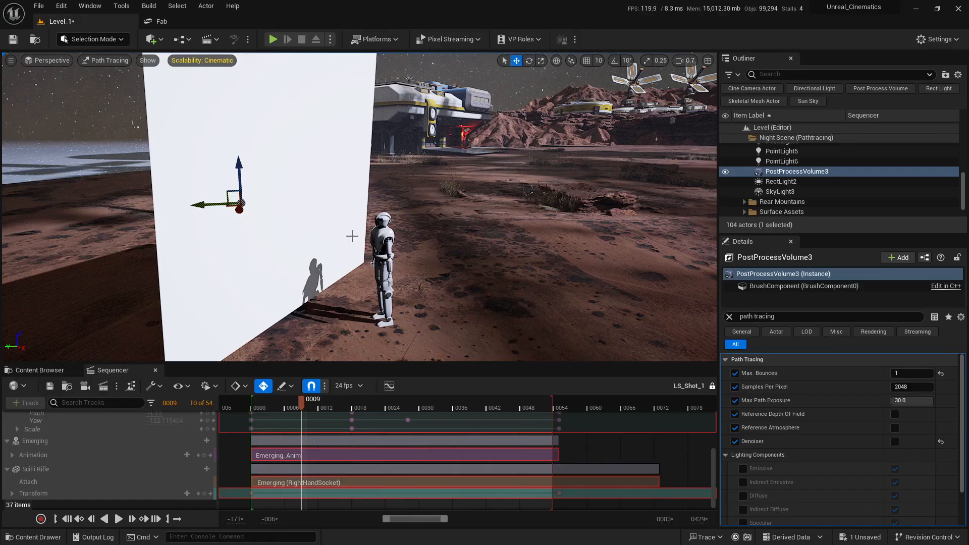
# - Set Max. Bounces to 2 and inspect the path-traced lighting around the character, plane and ground
pyautogui.click(915, 369)
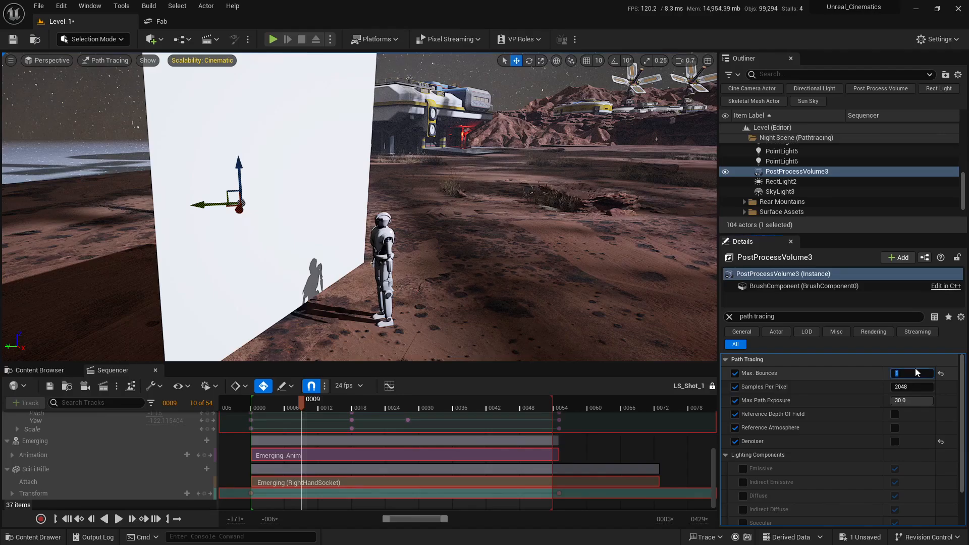
pyautogui.write('2')
pyautogui.press('Return')
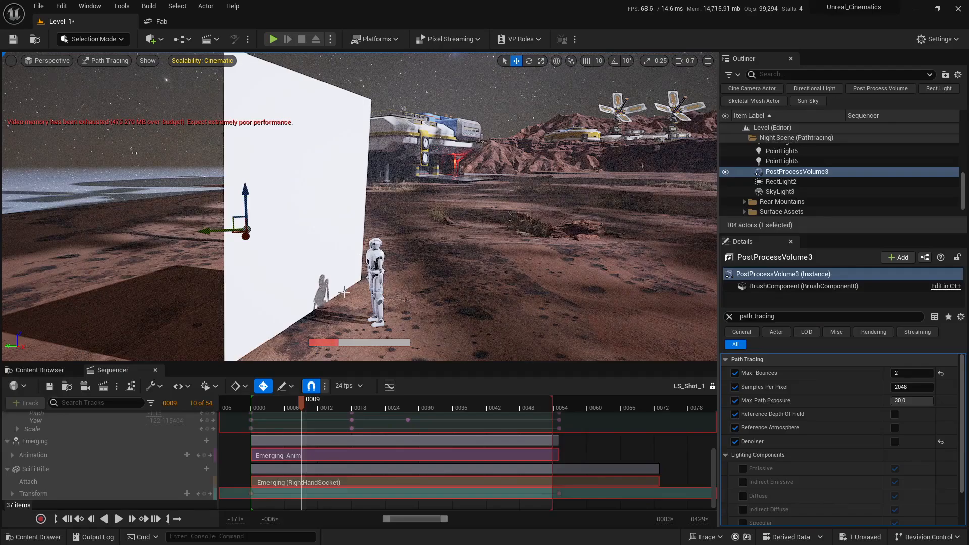
pyautogui.moveTo(356, 279); pyautogui.dragTo(360, 323, button='right')
pyautogui.moveTo(576, 260); pyautogui.dragTo(576, 261, button='right')
pyautogui.press('s')
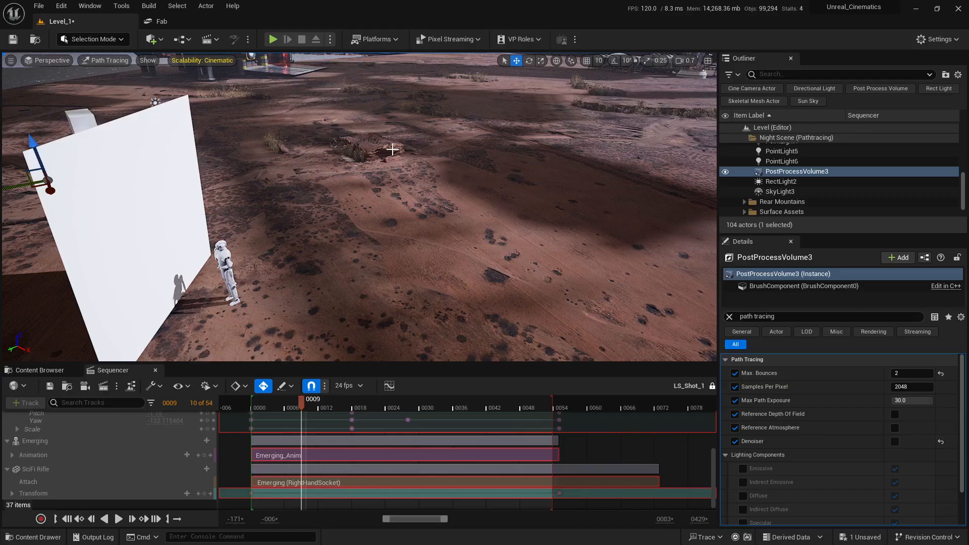
# - Test the volume's path-tracing Max. Bounces at 3 and 4, and set it to 6
pyautogui.moveTo(393, 150)
pyautogui.mouseDown(button='right')
pyautogui.moveTo(373, 84)
pyautogui.moveTo(348, 84)
pyautogui.mouseUp(button='right')
pyautogui.moveTo(452, 212); pyautogui.dragTo(442, 211, button='right')
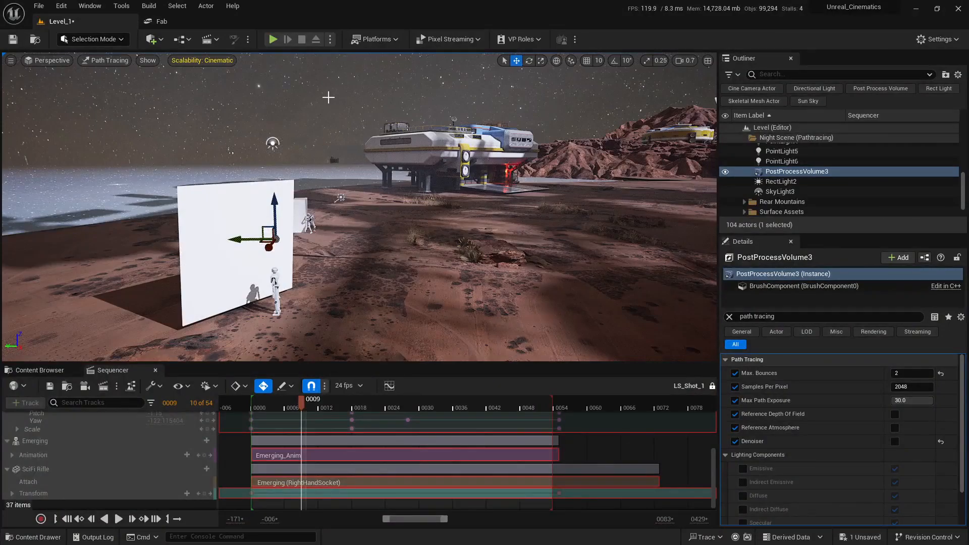
pyautogui.moveTo(389, 190); pyautogui.dragTo(444, 201, button='right')
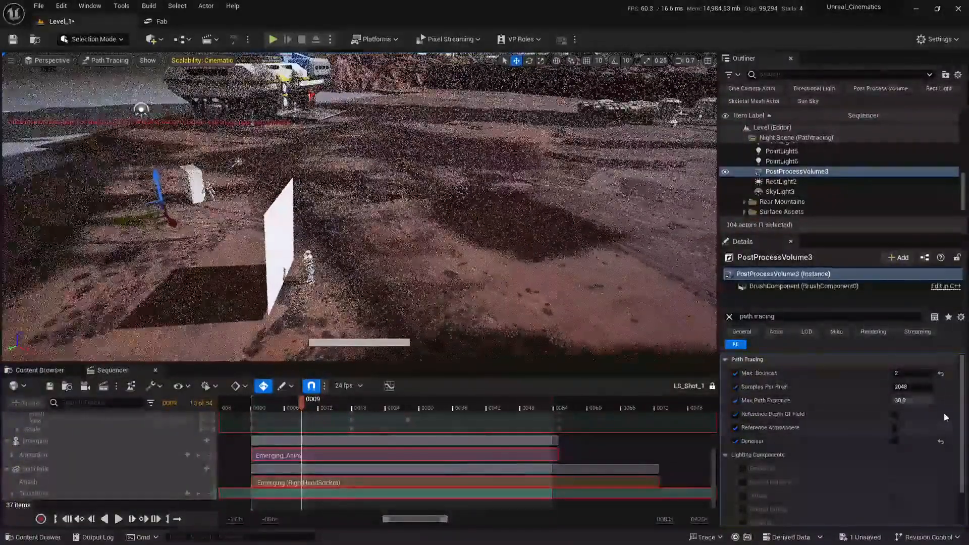
pyautogui.click(912, 373)
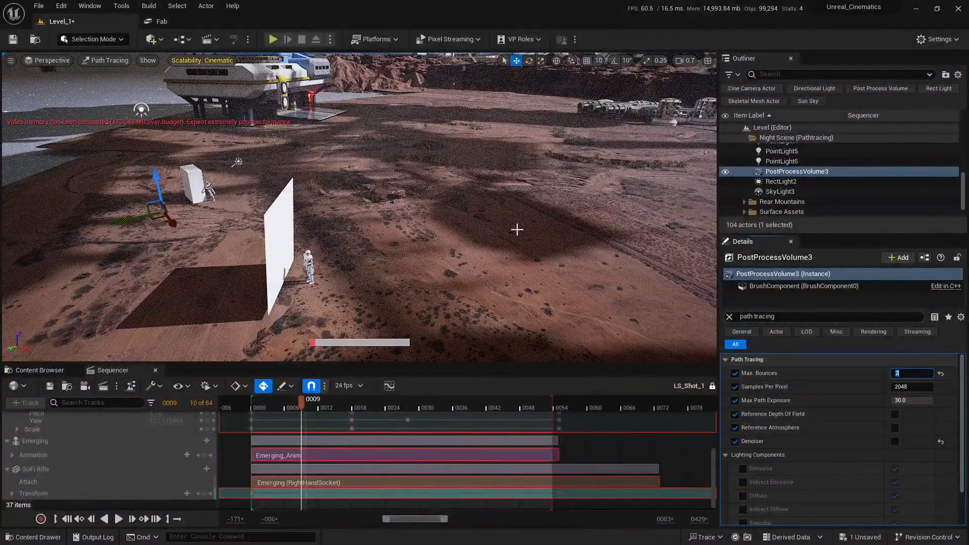
pyautogui.write('3')
pyautogui.press('Return')
pyautogui.write('4')
pyautogui.press('Return')
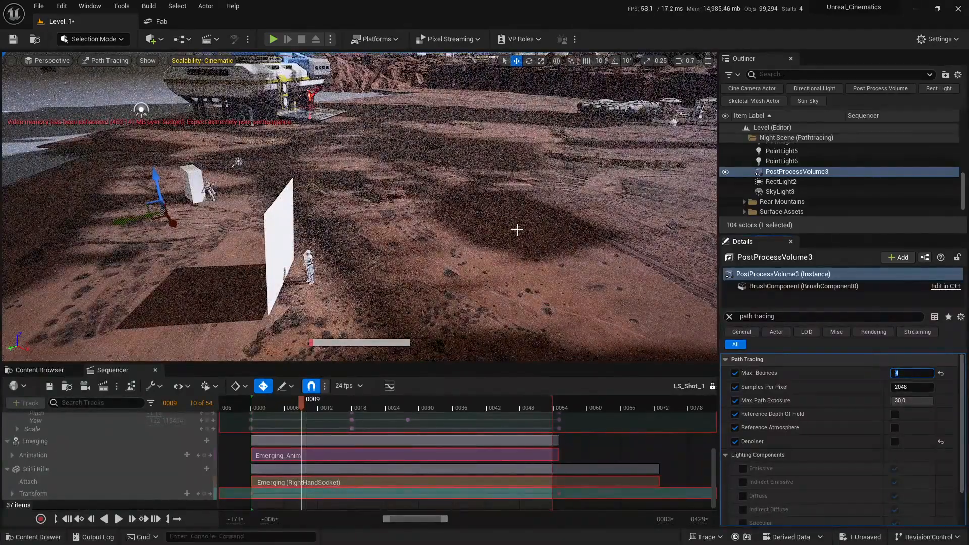
pyautogui.write('6')
pyautogui.press('Return')
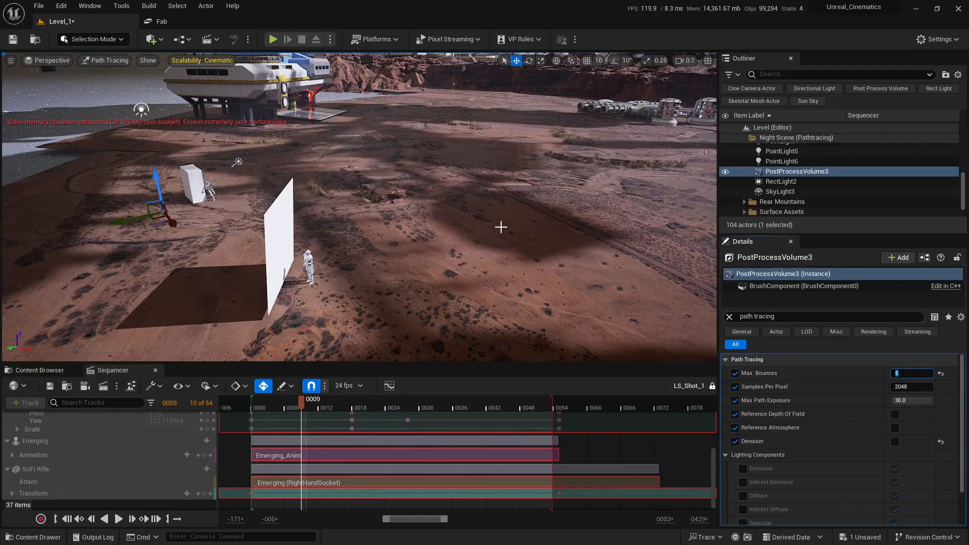
# - Examine the path-traced lighting and shadows around the white plane, beneath the base building and across the Martian terrain
pyautogui.moveTo(512, 218)
pyautogui.mouseDown(button='right')
pyautogui.moveTo(449, 192)
pyautogui.moveTo(480, 186)
pyautogui.moveTo(461, 166)
pyautogui.mouseUp(button='right')
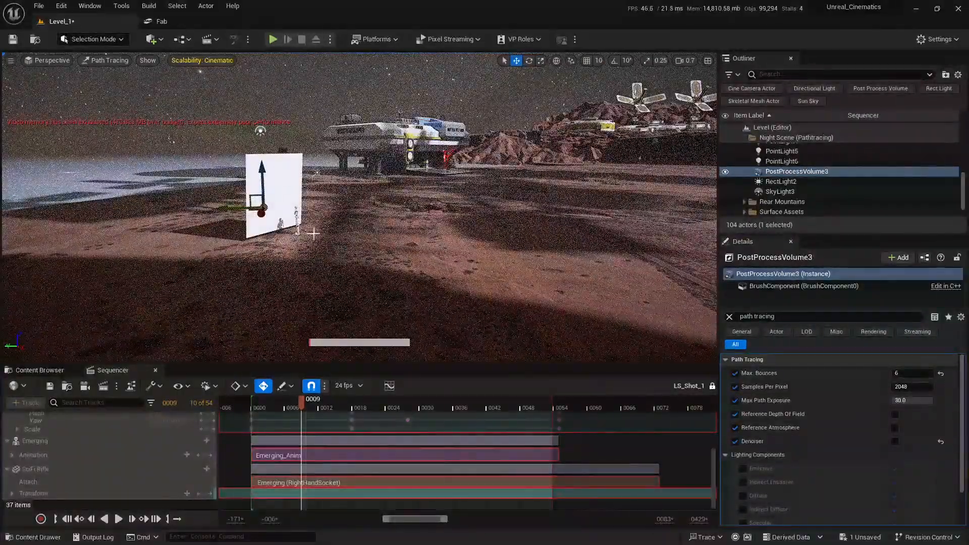
pyautogui.moveTo(359, 262)
pyautogui.mouseDown(button='right')
pyautogui.moveTo(318, 260)
pyautogui.moveTo(331, 267)
pyautogui.mouseUp(button='right')
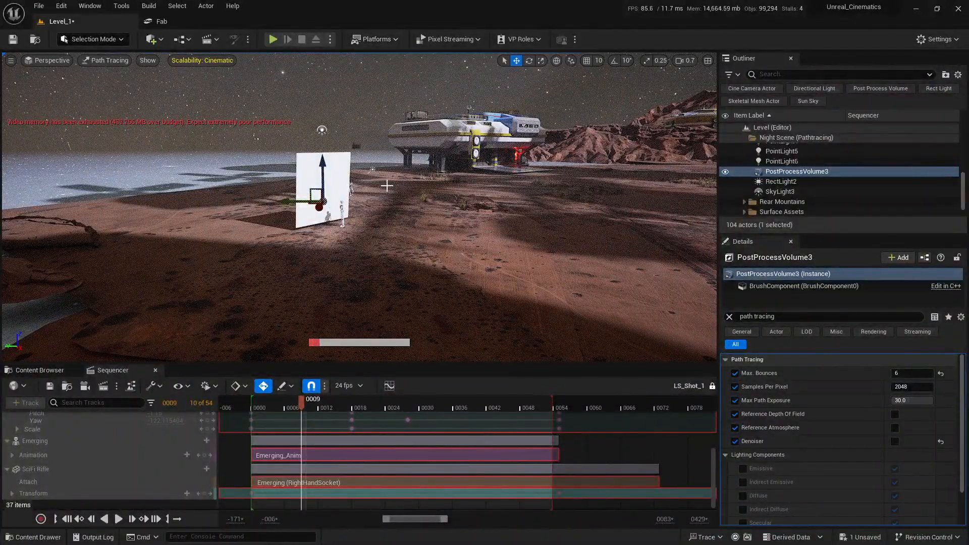
pyautogui.moveTo(228, 150); pyautogui.dragTo(309, 150, button='right')
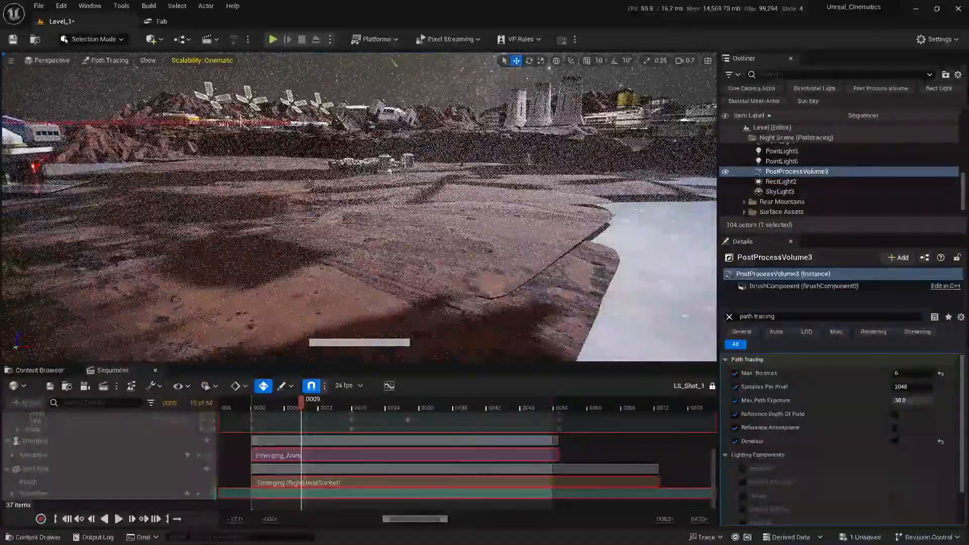
pyautogui.moveTo(228, 150); pyautogui.dragTo(156, 151, button='right')
pyautogui.scroll(1, 169, 152)
pyautogui.scroll(1, 159, 151)
pyautogui.moveTo(449, 201); pyautogui.dragTo(440, 201, button='right')
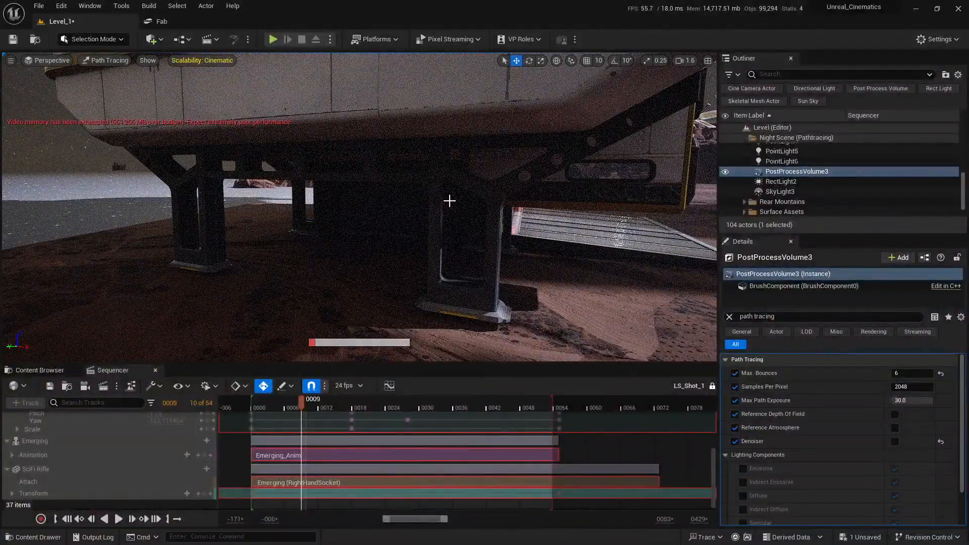
pyautogui.moveTo(441, 249)
pyautogui.mouseDown(button='right')
pyautogui.moveTo(428, 248)
pyautogui.moveTo(447, 242)
pyautogui.moveTo(442, 250)
pyautogui.mouseUp(button='right')
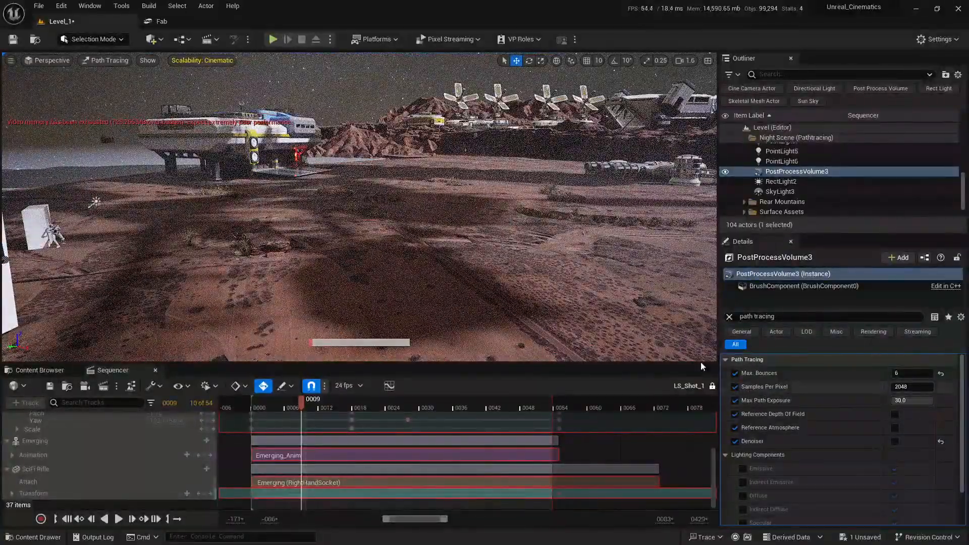
pyautogui.moveTo(504, 247)
pyautogui.mouseDown(button='right')
pyautogui.moveTo(525, 241)
pyautogui.moveTo(519, 234)
pyautogui.moveTo(556, 234)
pyautogui.moveTo(554, 225)
pyautogui.mouseUp(button='right')
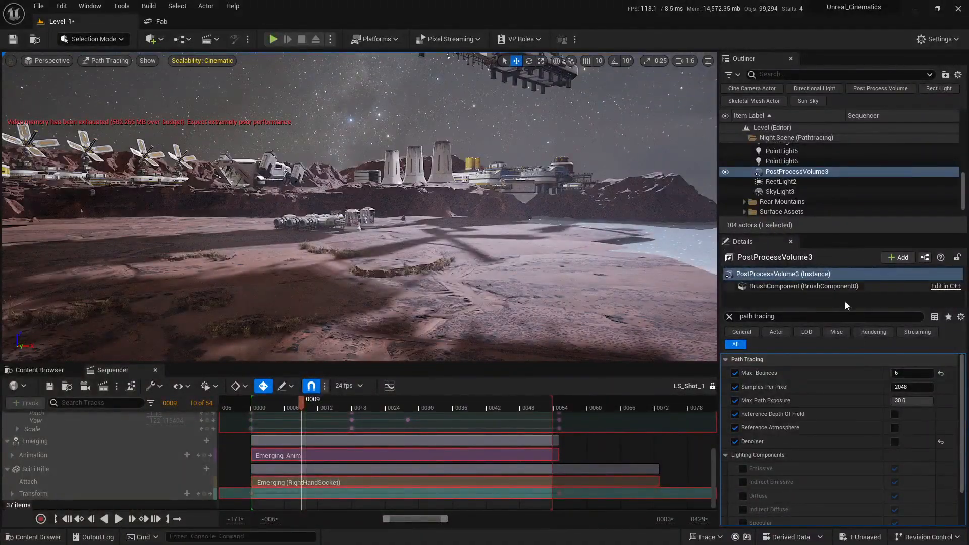
# - Try Samples Per Pixel values of 10, 100 and 500 to compare the noise in the path-traced view
pyautogui.click(903, 386)
pyautogui.write('10')
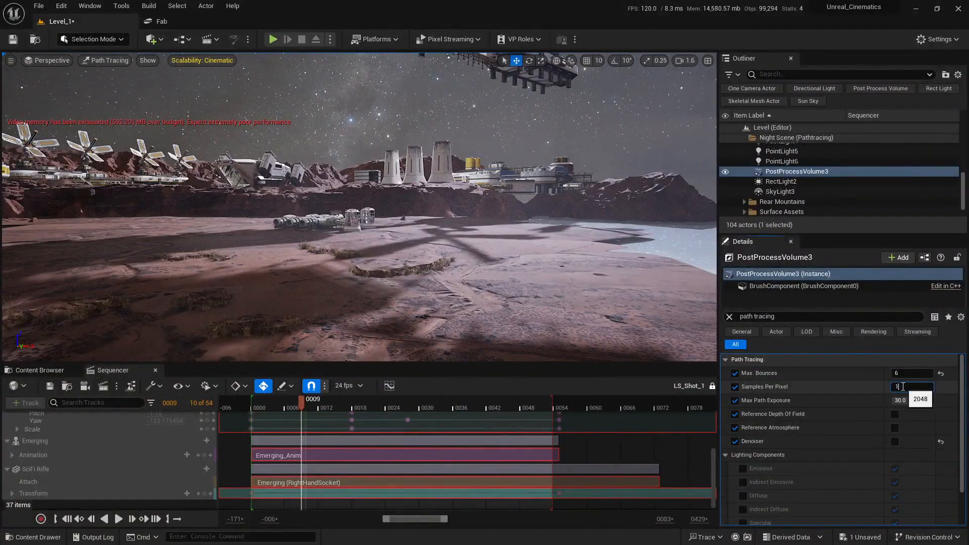
pyautogui.press('Return')
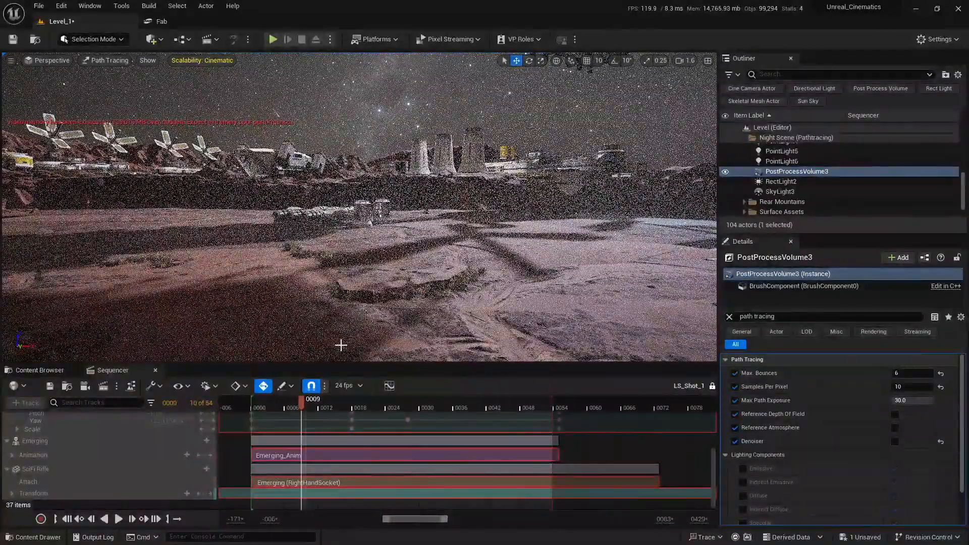
pyautogui.click(910, 386)
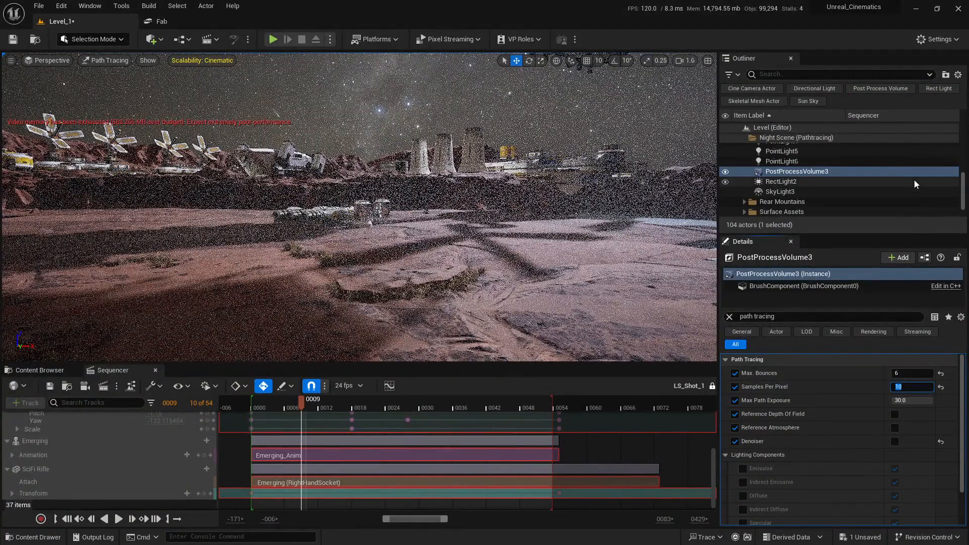
pyautogui.write('100')
pyautogui.press('Return')
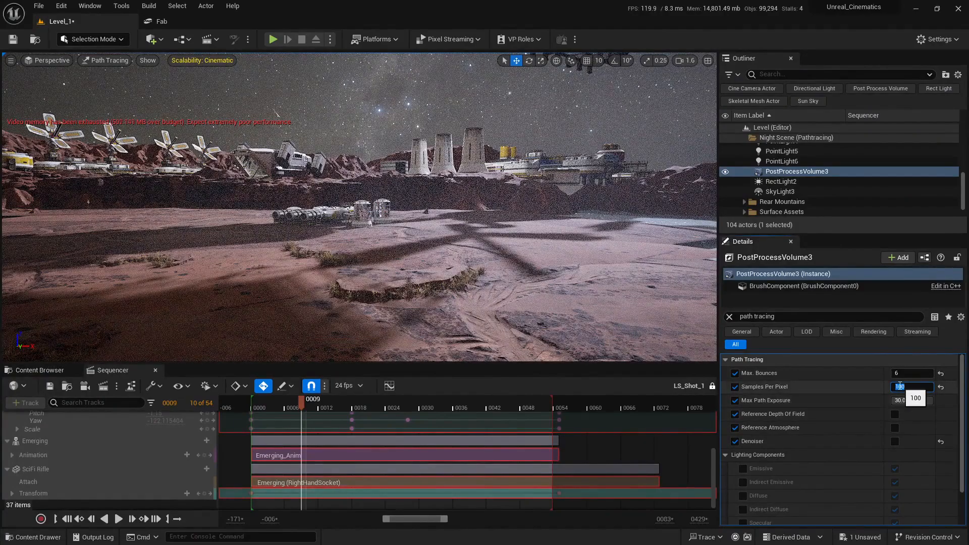
pyautogui.write('500')
pyautogui.press('Return')
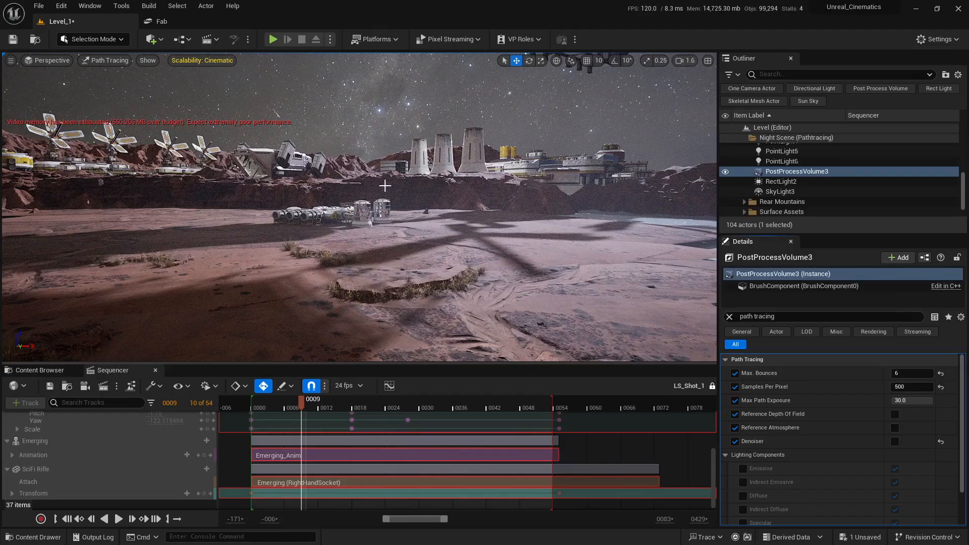
# - Restore Samples Per Pixel to 2048, try 4096, and set it to 2048 again
pyautogui.click(912, 387)
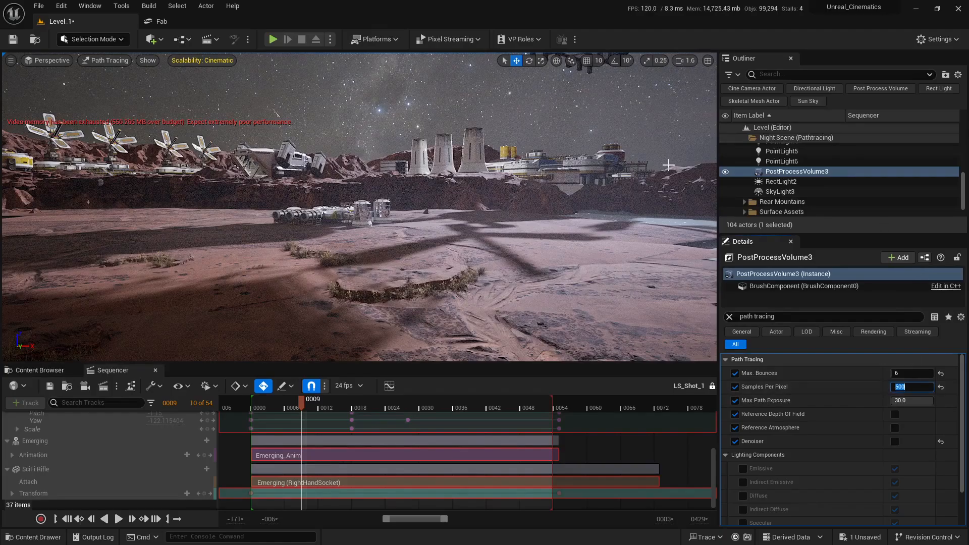
pyautogui.write('2048')
pyautogui.press('Return')
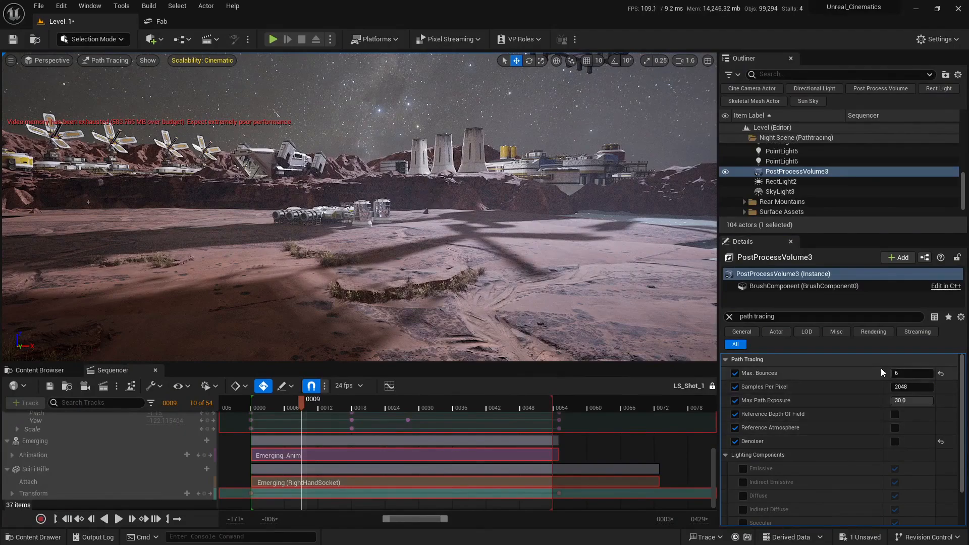
pyautogui.click(911, 387)
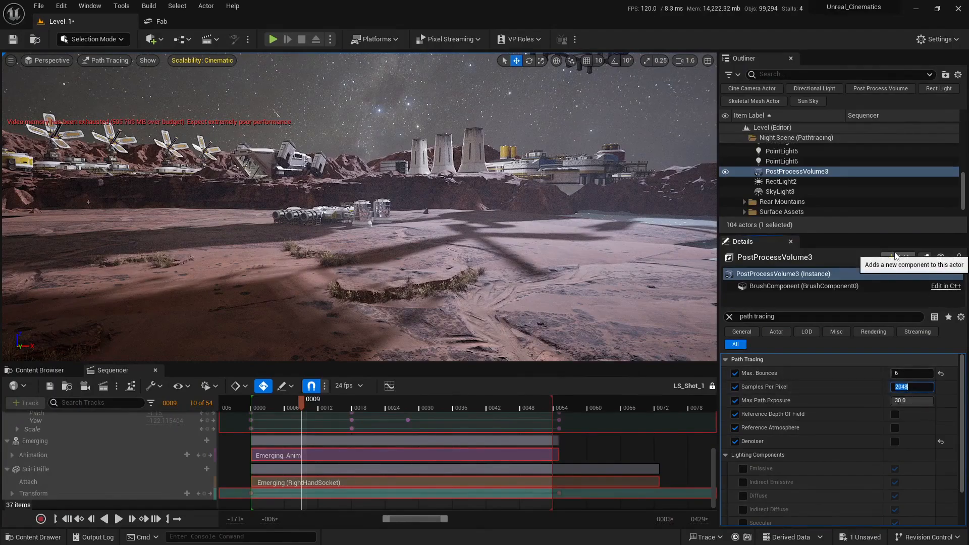
pyautogui.write('4096')
pyautogui.press('Return')
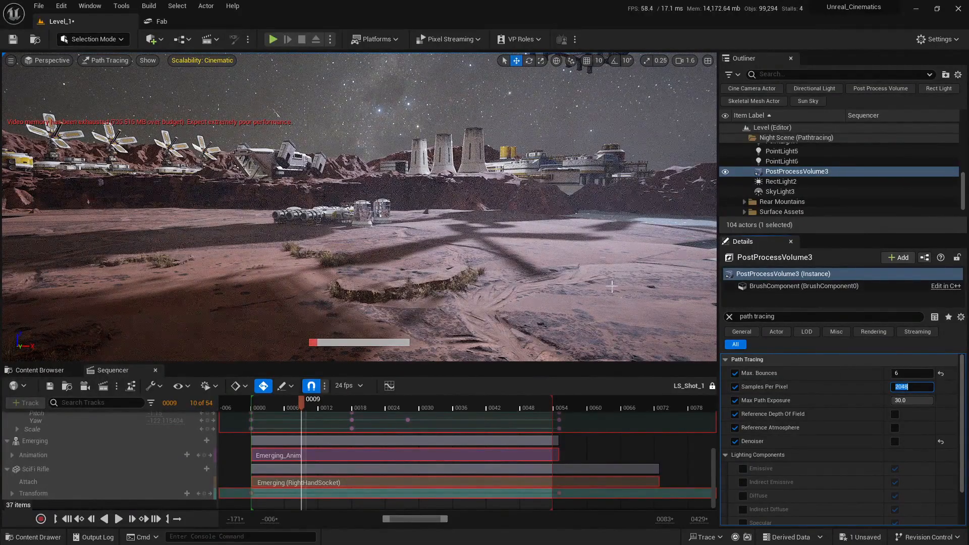
pyautogui.write('2048')
pyautogui.press('Return')
# - Examine the path-traced terrain shadows and the base building, including its red-lit entrance and landing ramp, from close up
pyautogui.press('w')
pyautogui.moveTo(359, 207); pyautogui.dragTo(403, 222, button='right')
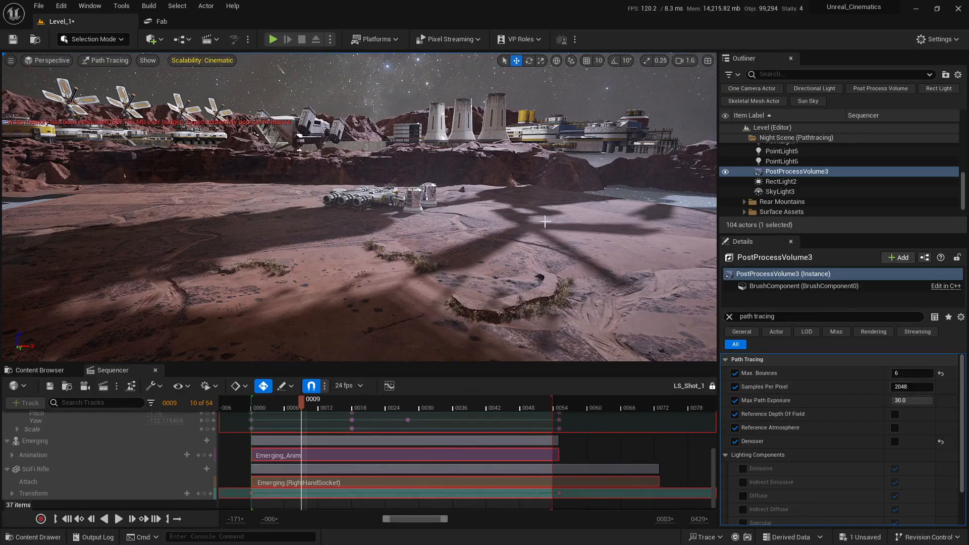
pyautogui.moveTo(562, 215)
pyautogui.mouseDown(button='right')
pyautogui.moveTo(326, 217)
pyautogui.moveTo(305, 232)
pyautogui.moveTo(302, 217)
pyautogui.moveTo(293, 225)
pyautogui.moveTo(347, 216)
pyautogui.mouseUp(button='right')
pyautogui.press('w')
pyautogui.press('d')
pyautogui.scroll(-1, 369, 217)
pyautogui.press('w')
pyautogui.press('e')
pyautogui.press('s')
pyautogui.press('w')
pyautogui.press('w')
pyautogui.scroll(-2, 331, 222)
pyautogui.press('s')
pyautogui.press('d')
pyautogui.press('w')
pyautogui.press('s')
pyautogui.moveTo(617, 196); pyautogui.dragTo(613, 200, button='right')
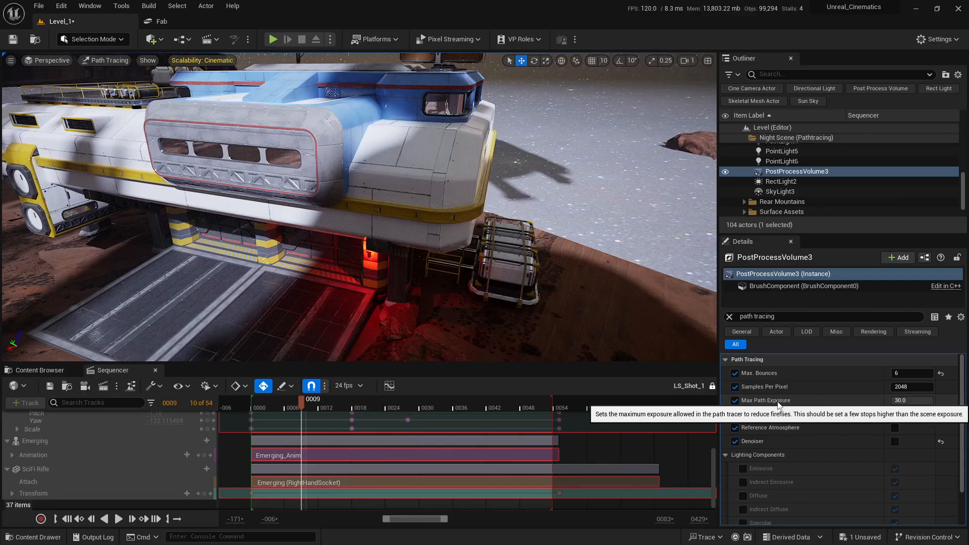
# - Try a Max Path Exposure of 1, change it to -10, and undo the -10 change
pyautogui.click(910, 399)
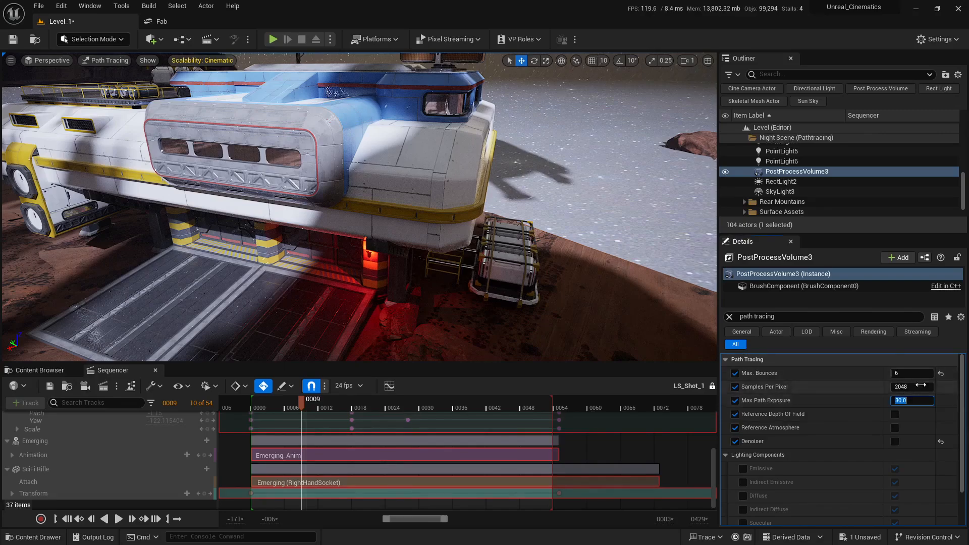
pyautogui.write('1')
pyautogui.press('Return')
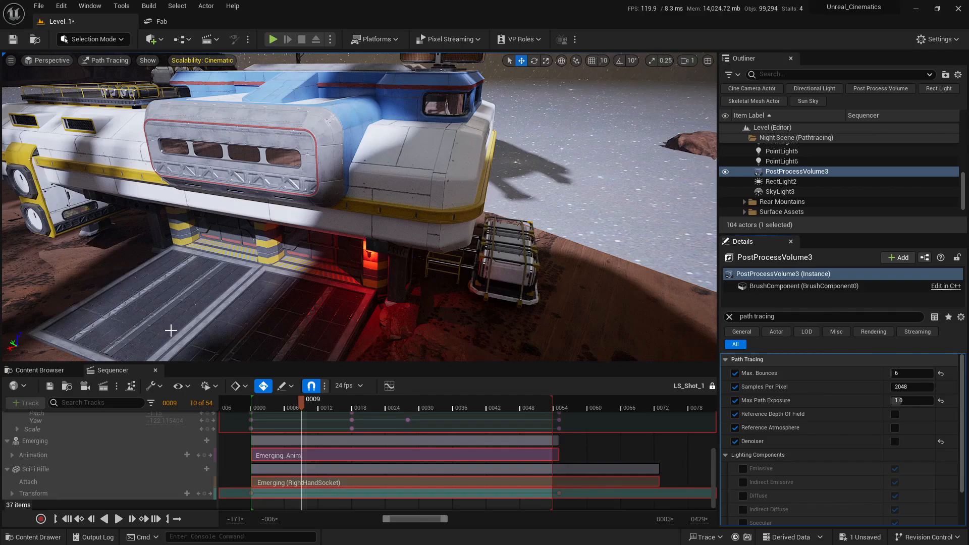
pyautogui.click(912, 401)
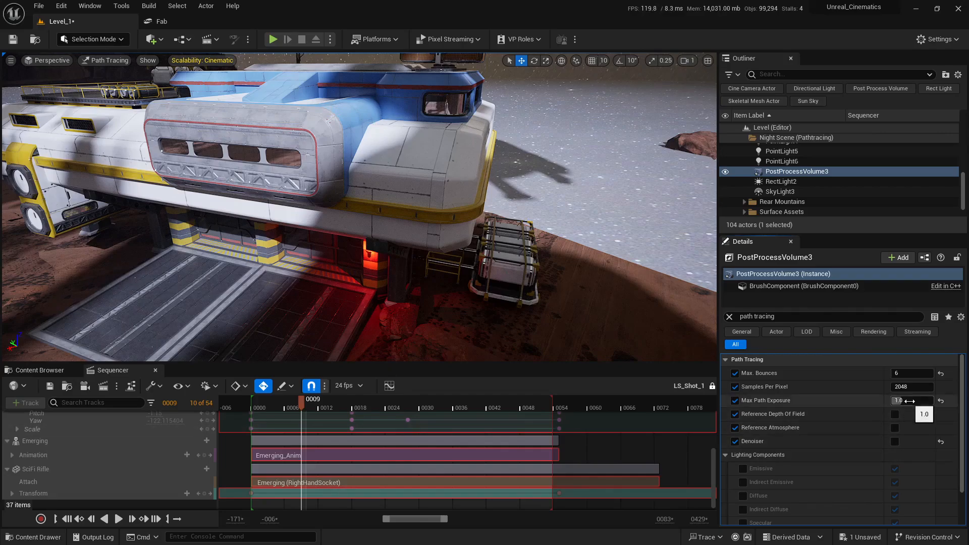
pyautogui.write('10')
pyautogui.press('Return')
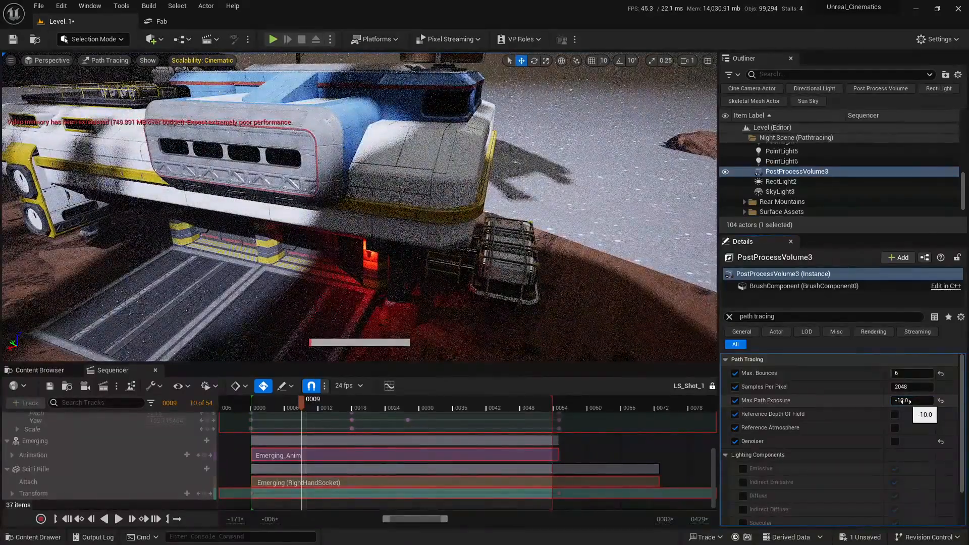
pyautogui.hotkey('ctrl', 'z')
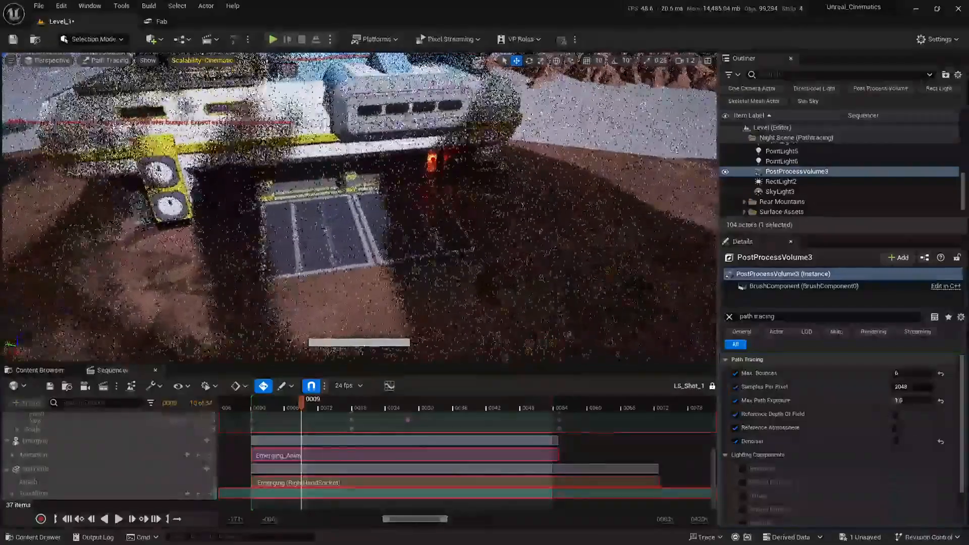
# - Inspect the entrance ramp, terrain and character beside the white block, and reset Max Path Exposure to its default of 30
pyautogui.moveTo(421, 221); pyautogui.dragTo(386, 221, button='right')
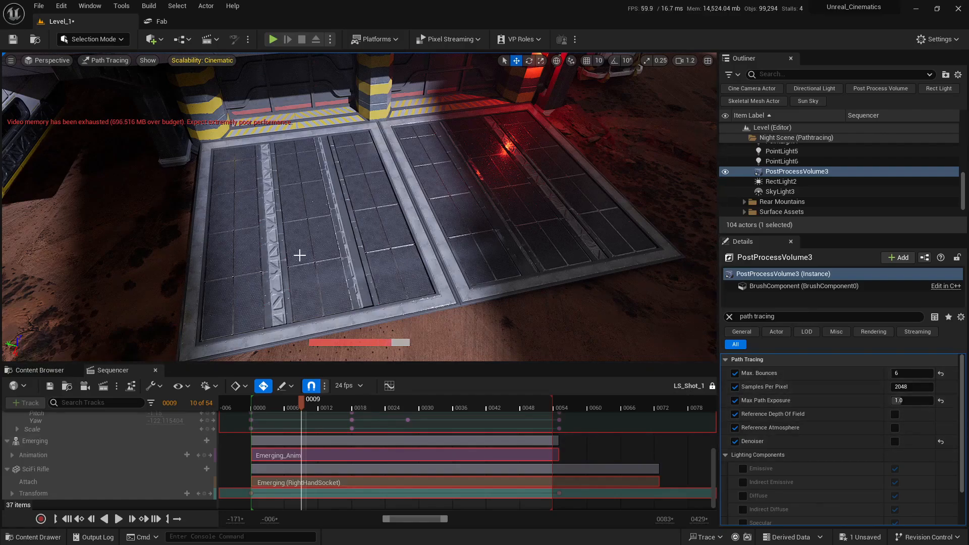
pyautogui.press('s')
pyautogui.moveTo(351, 220)
pyautogui.mouseDown(button='right')
pyautogui.moveTo(414, 186)
pyautogui.moveTo(429, 162)
pyautogui.moveTo(451, 172)
pyautogui.moveTo(413, 171)
pyautogui.moveTo(464, 176)
pyautogui.moveTo(389, 226)
pyautogui.moveTo(261, 284)
pyautogui.mouseUp(button='right')
pyautogui.scroll(4, 352, 220)
pyautogui.press('s')
pyautogui.press('w')
pyautogui.press('w')
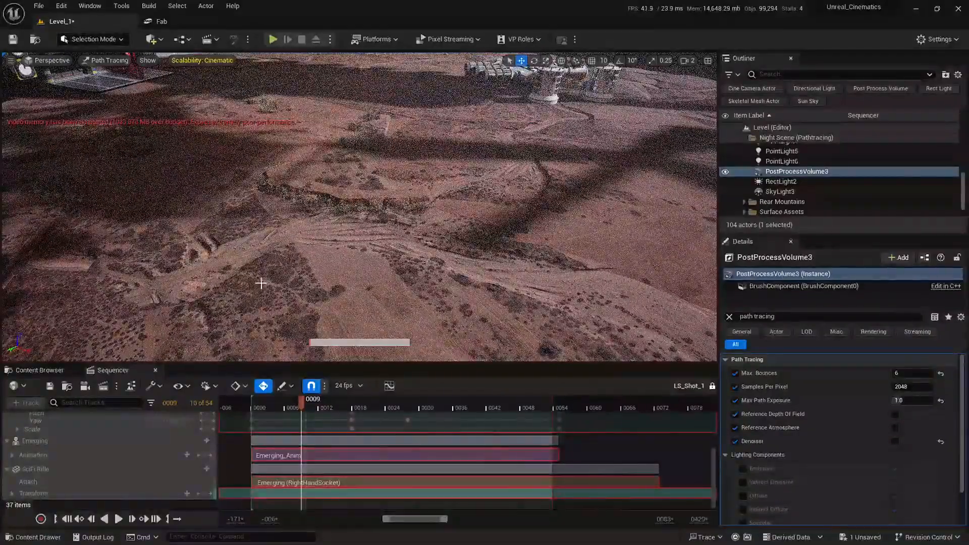
pyautogui.moveTo(272, 240)
pyautogui.mouseDown(button='right')
pyautogui.moveTo(555, 205)
pyautogui.moveTo(499, 202)
pyautogui.mouseUp(button='right')
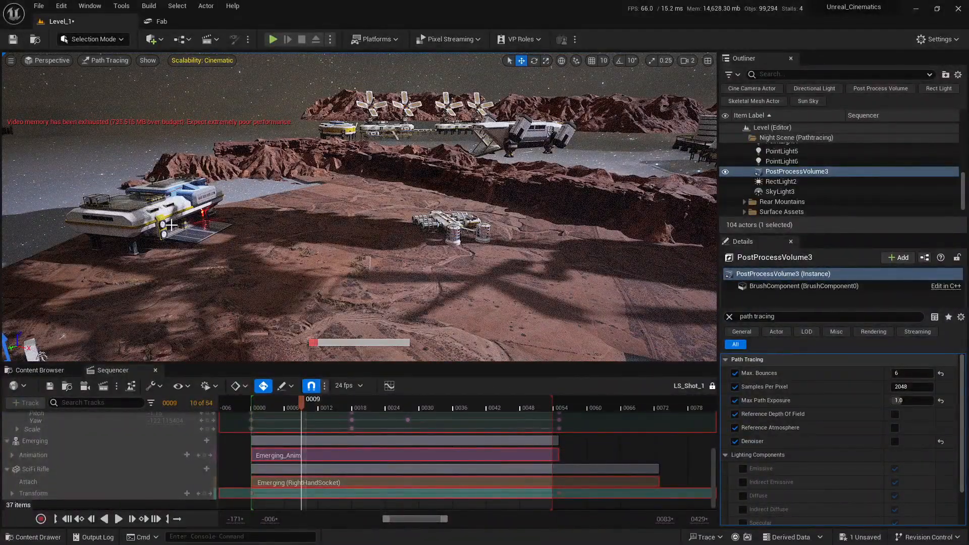
pyautogui.moveTo(172, 225)
pyautogui.mouseDown(button='right')
pyautogui.moveTo(131, 227)
pyautogui.moveTo(202, 222)
pyautogui.moveTo(147, 214)
pyautogui.moveTo(174, 214)
pyautogui.mouseUp(button='right')
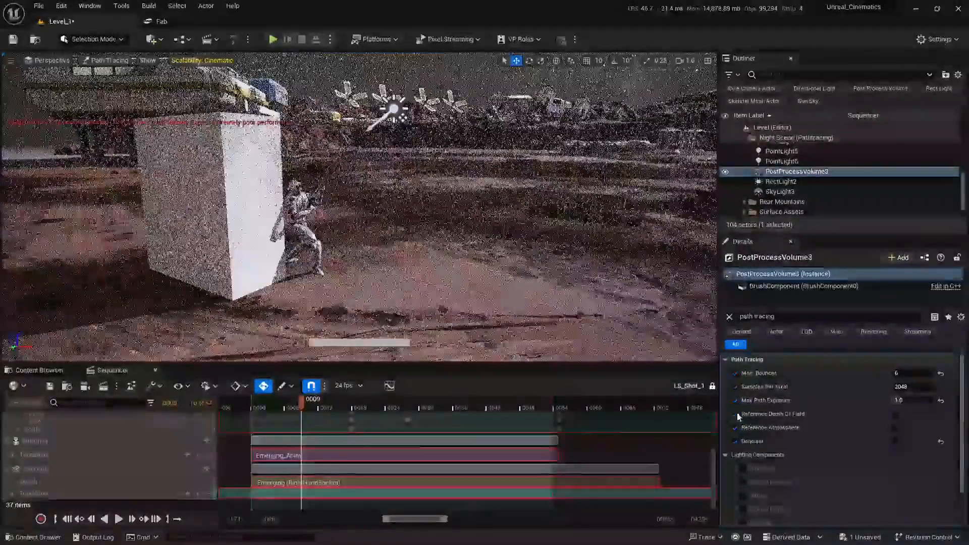
pyautogui.click(942, 401)
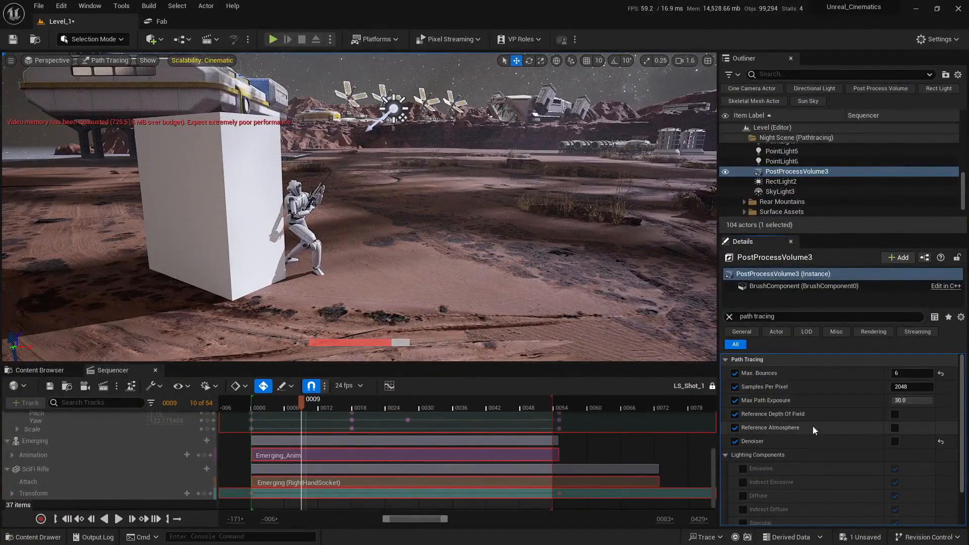
# - Restore the split viewport layout and maximize the CineCameraActor0 view of LS_Shot_1
pyautogui.moveTo(505, 222)
pyautogui.mouseDown(button='right')
pyautogui.moveTo(424, 222)
pyautogui.moveTo(454, 214)
pyautogui.moveTo(489, 240)
pyautogui.mouseUp(button='right')
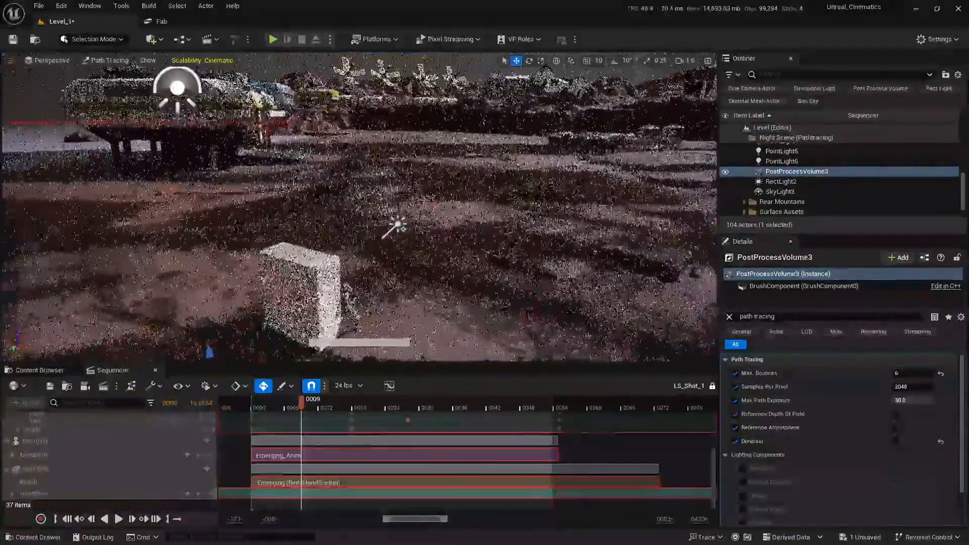
pyautogui.click(707, 60)
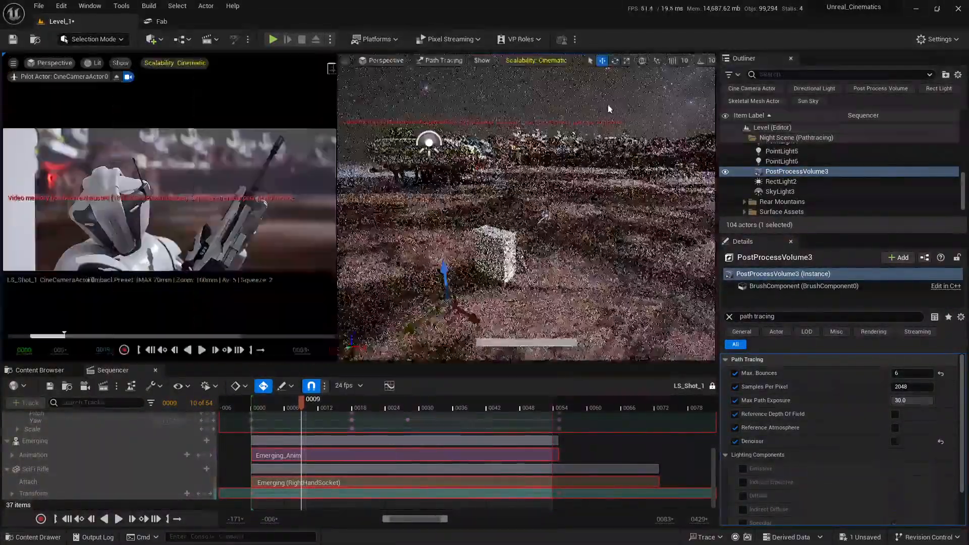
pyautogui.click(350, 64)
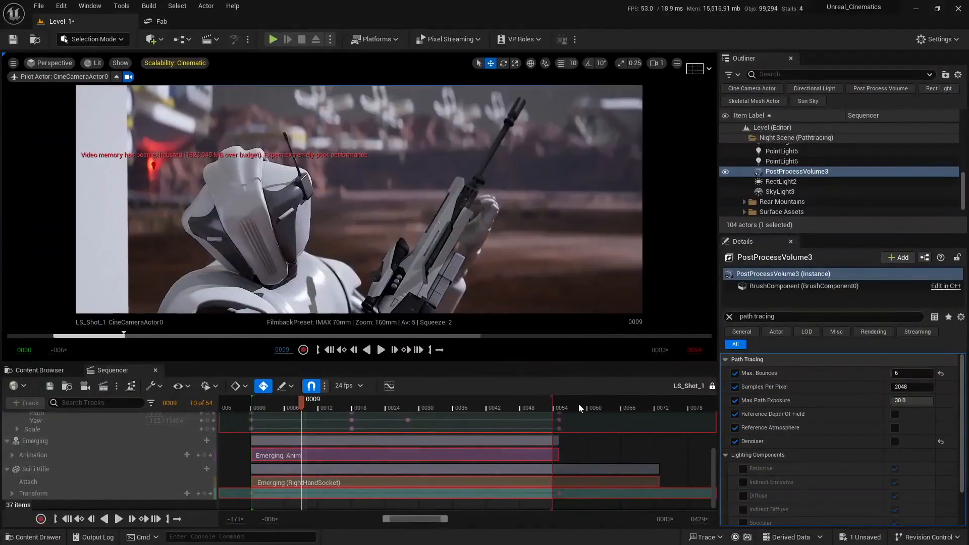
# - Move the LS_Shot_1 playhead to frame 0013 and enlarge the camera viewport above the timeline
pyautogui.moveTo(525, 364)
pyautogui.mouseDown()
pyautogui.moveTo(522, 454)
pyautogui.moveTo(520, 373)
pyautogui.mouseUp()
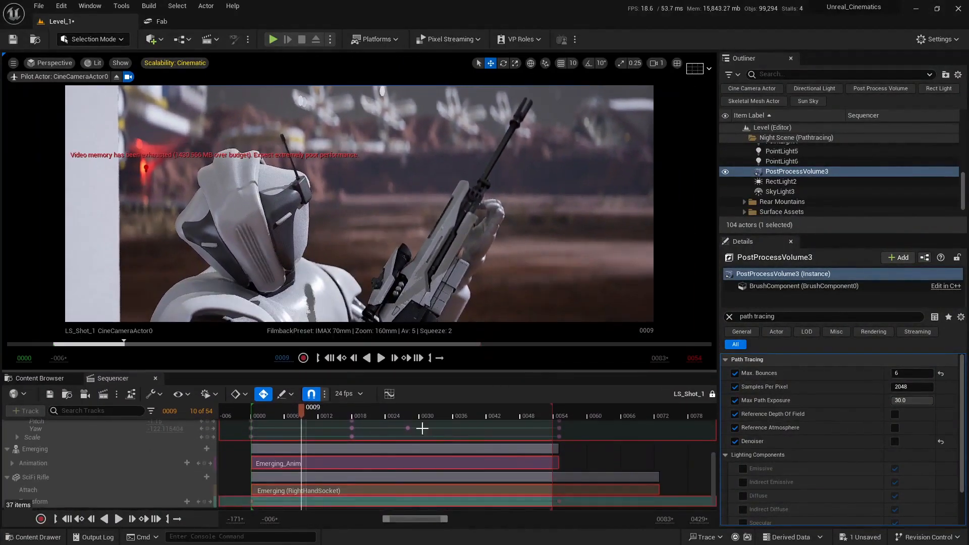
pyautogui.moveTo(347, 414); pyautogui.dragTo(320, 433)
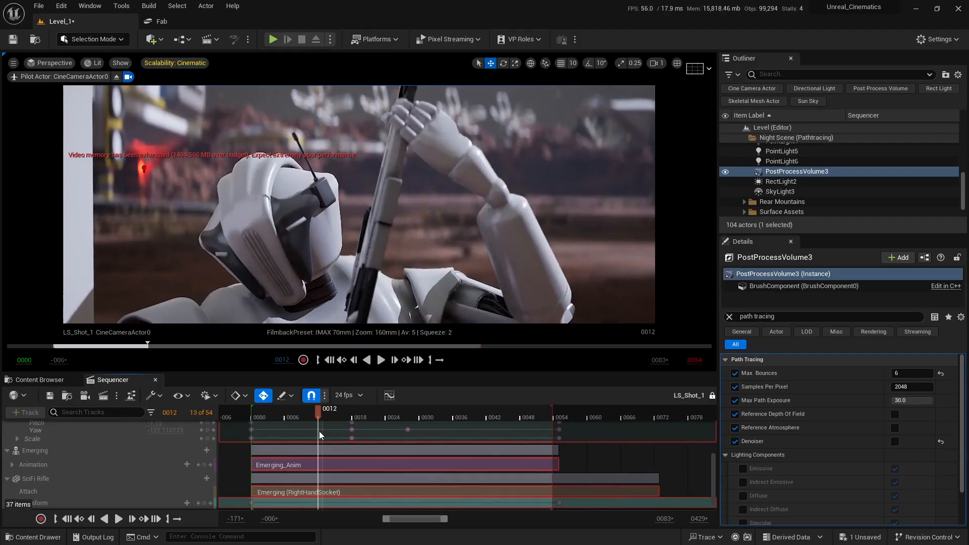
pyautogui.moveTo(319, 431); pyautogui.dragTo(328, 431)
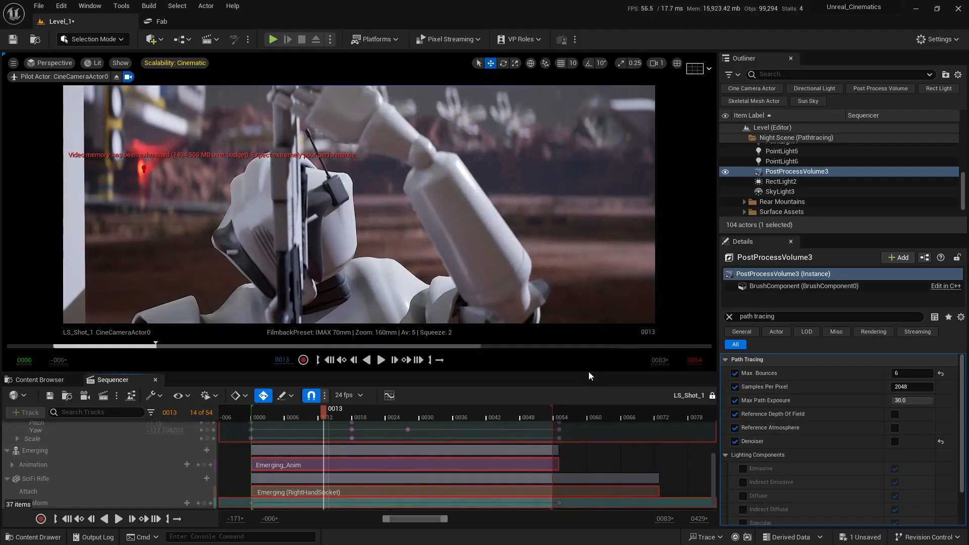
pyautogui.moveTo(579, 372); pyautogui.dragTo(578, 434)
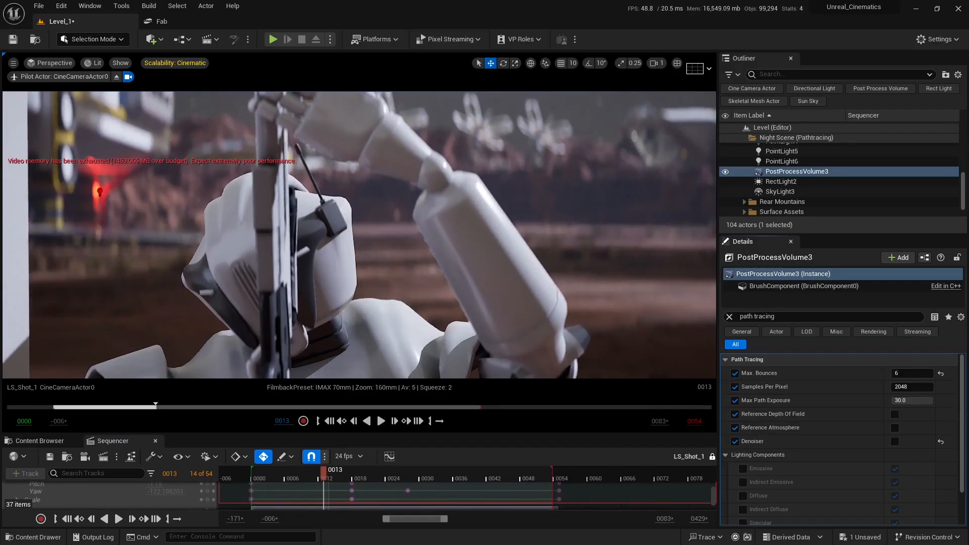
# - Switch the camera view to the Path Tracing view mode and enable Reference Depth Of Field in PostProcessVolume3
pyautogui.click(89, 67)
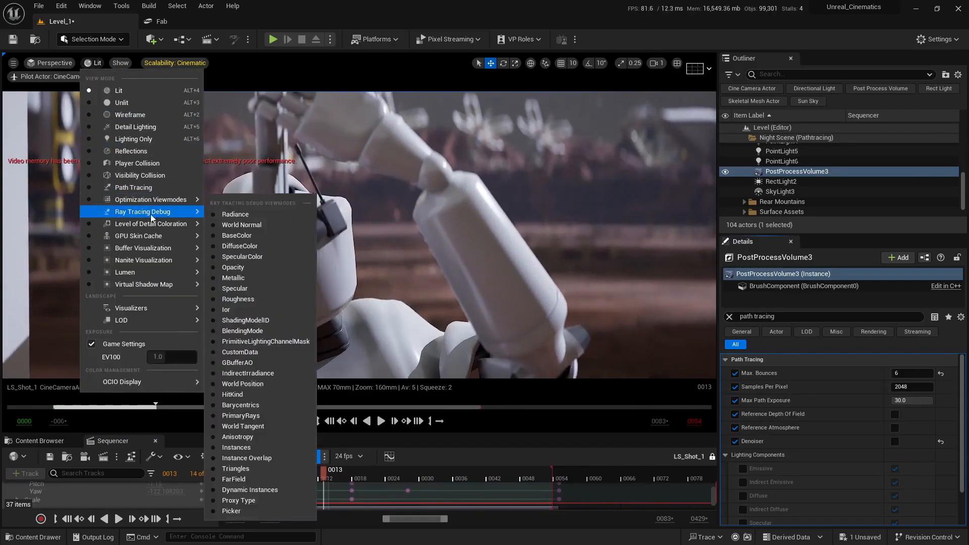
pyautogui.click(132, 187)
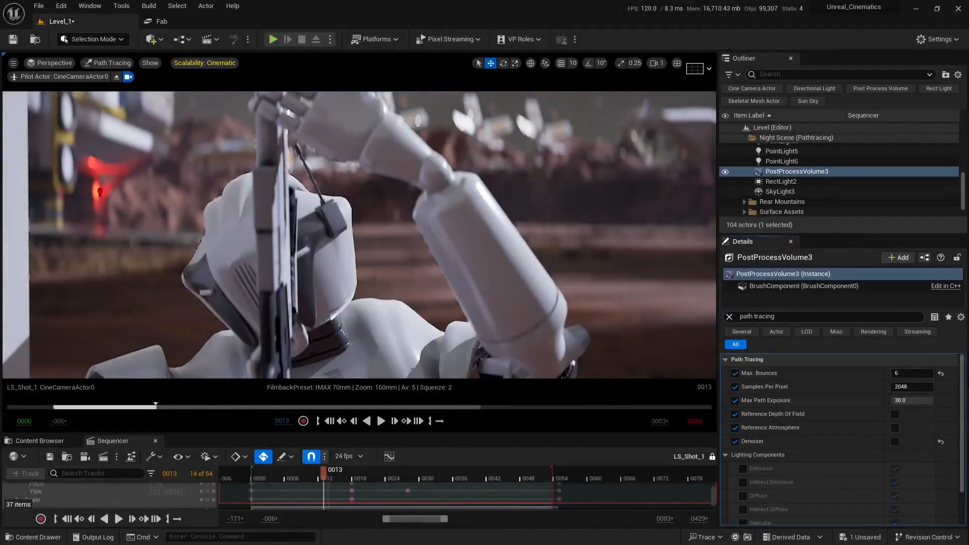
pyautogui.click(895, 414)
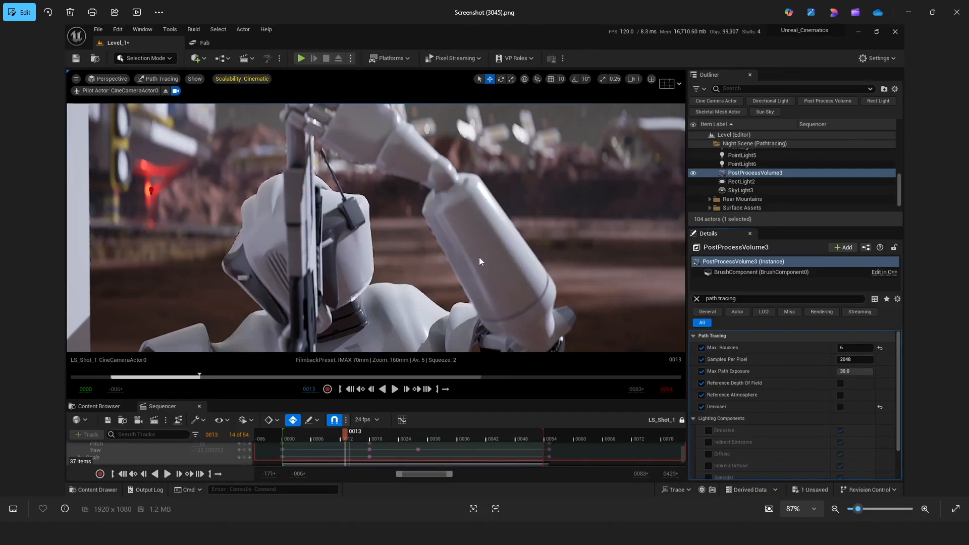
# - In the image viewer, examine the blurred background and robot arm edges in Screenshot (3045).png from close up
pyautogui.scroll(6, 479, 258)
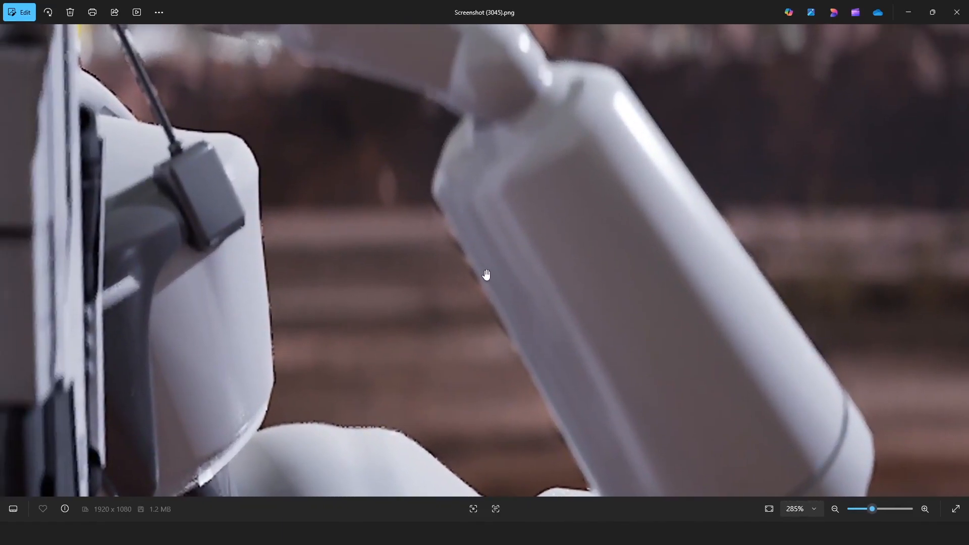